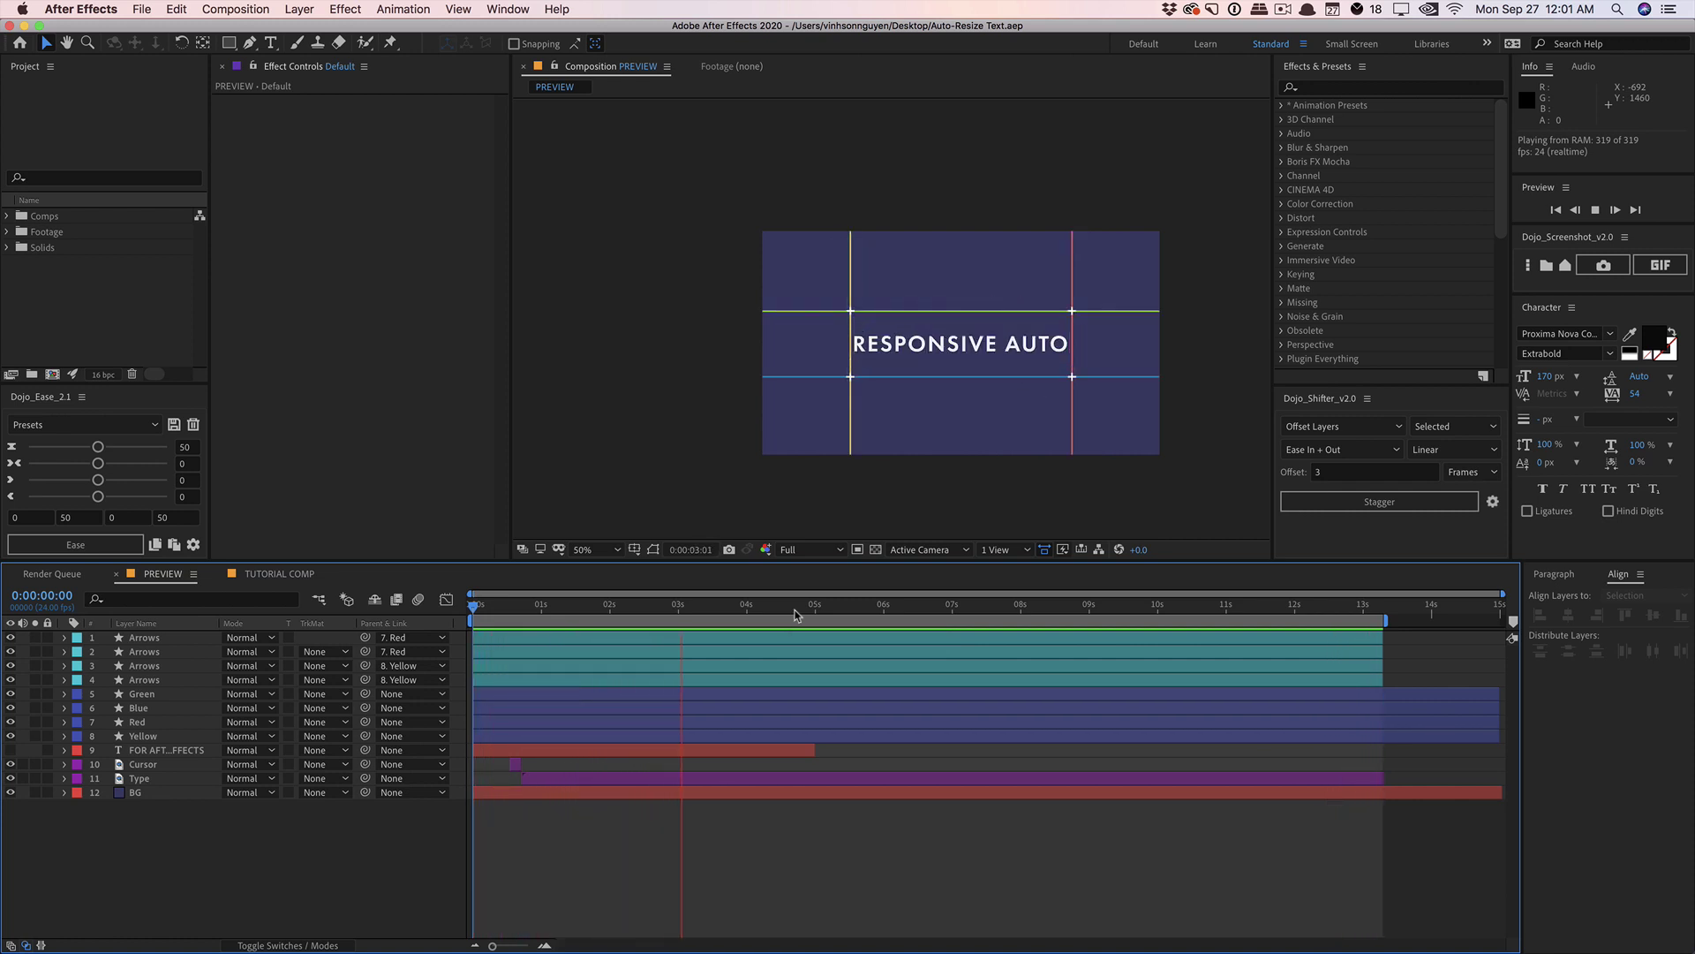
Scrub the preview to where the title reads RESPONSIVE AUTO SCALE, then switch to TUTORIAL COMP.
left_click_drag(763, 610, 657, 605)
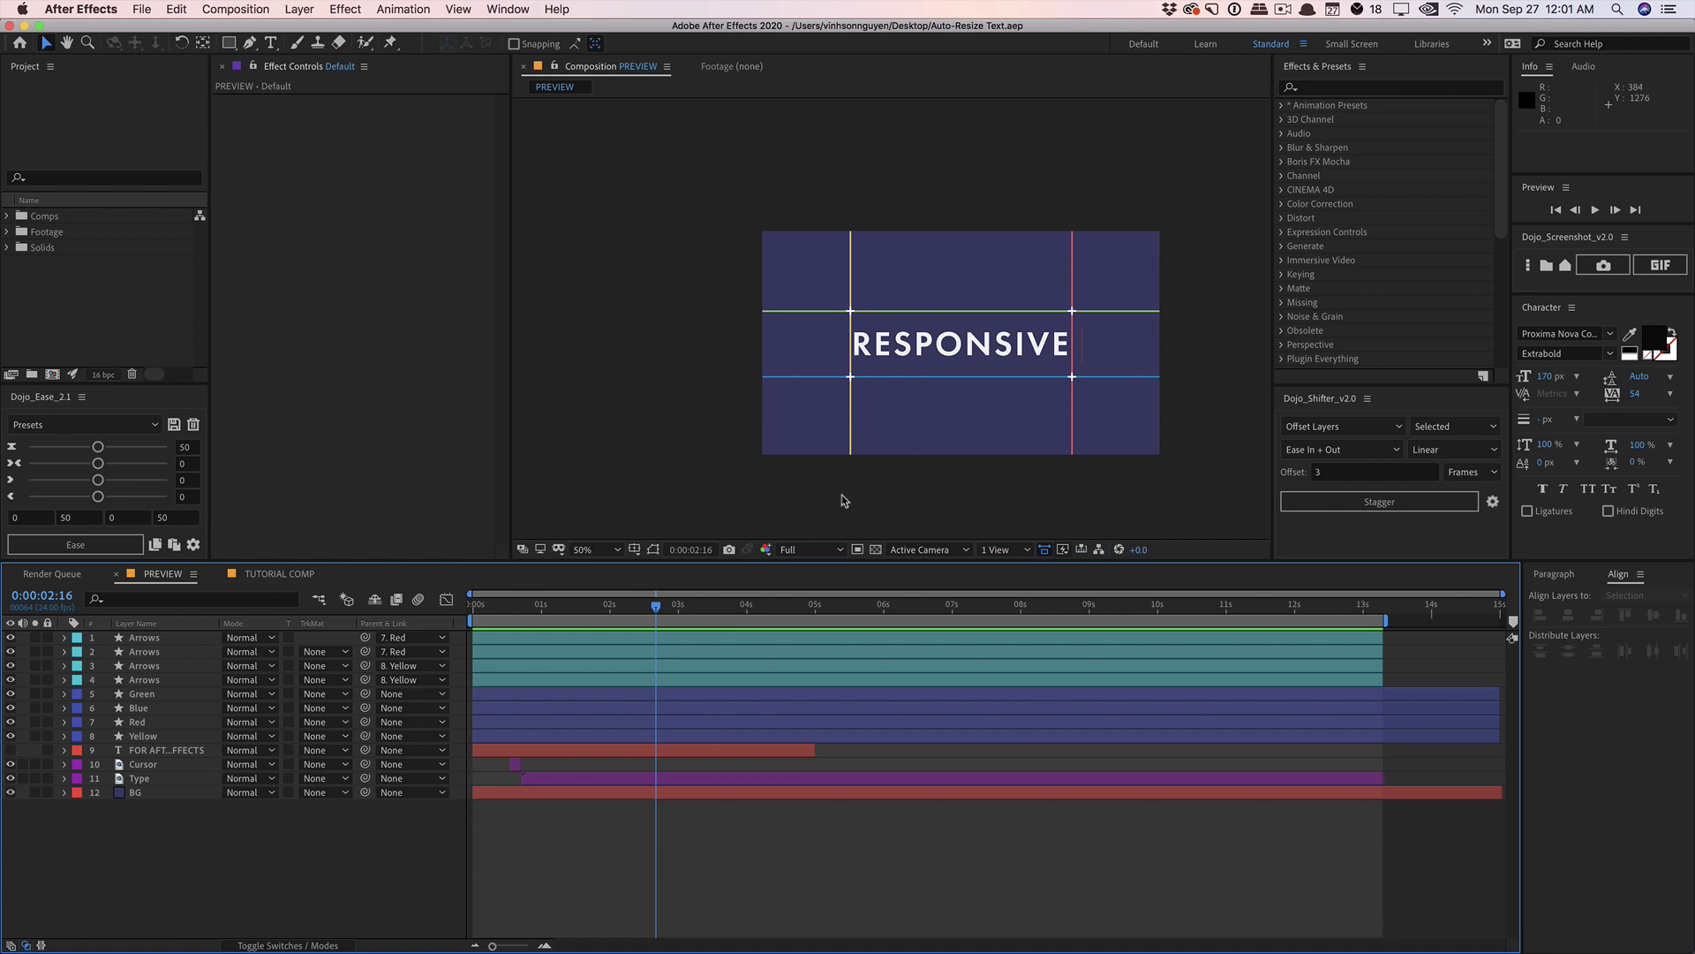
left_click_drag(806, 606, 1206, 585)
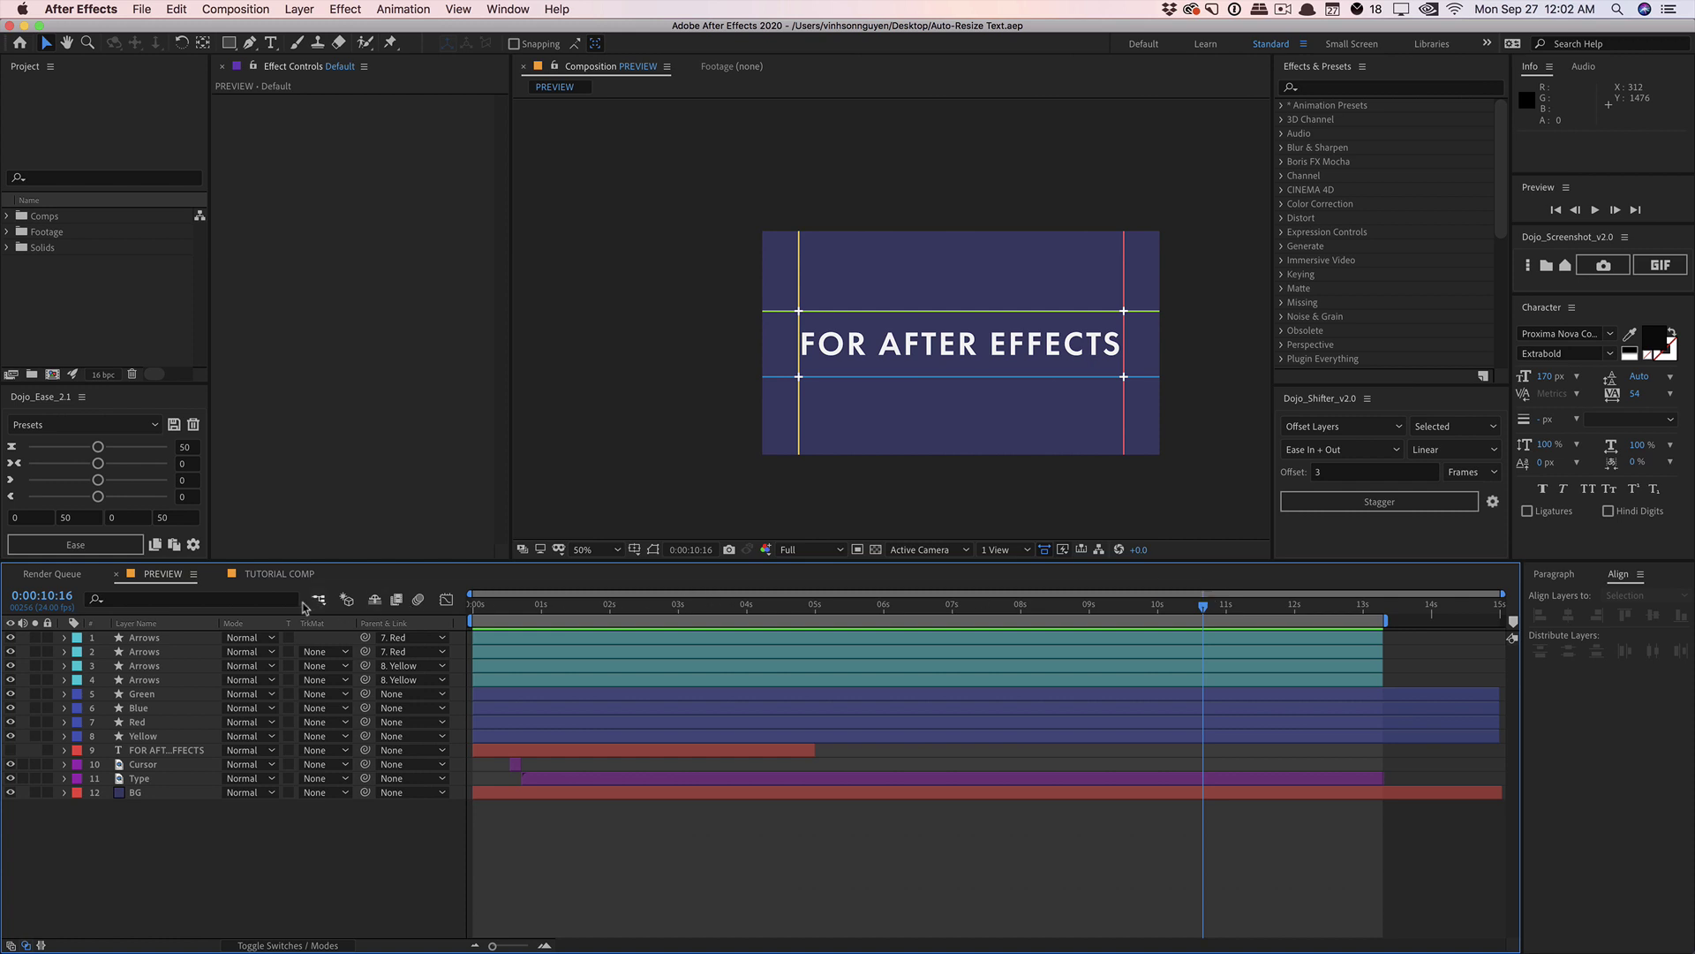
left_click(281, 574)
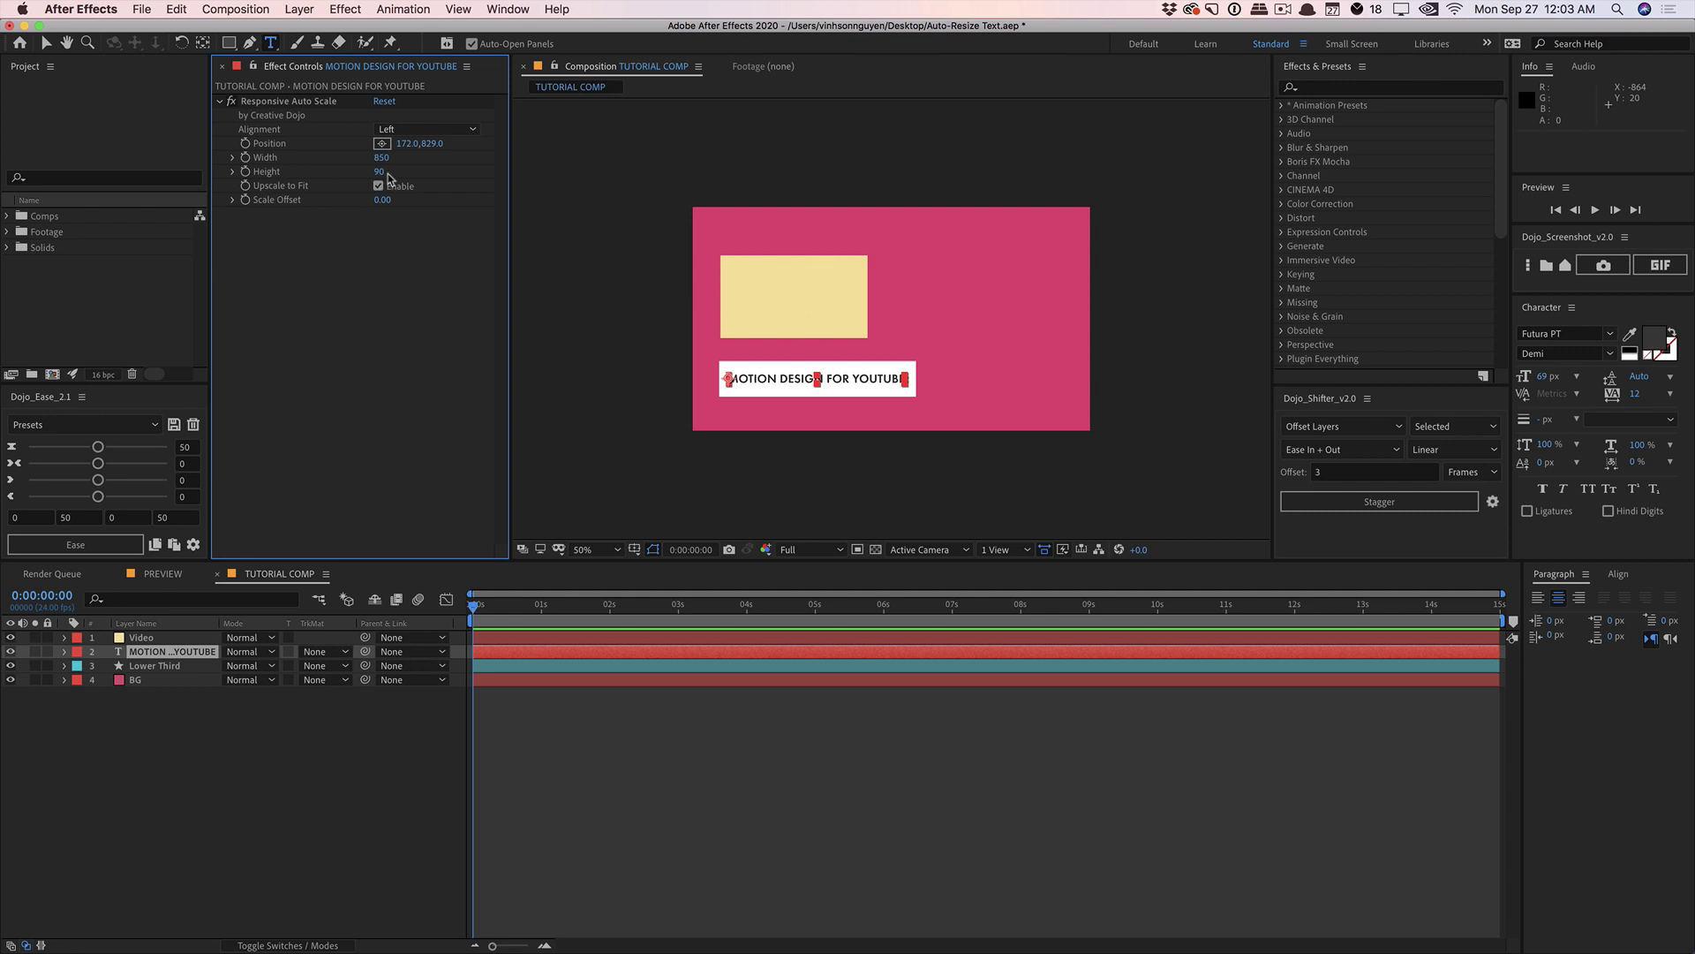
Set the text region's Responsive Auto Scale Height to 500 and retype the lower-third as MOTION.
left_click(380, 172)
type("500")
key("Return")
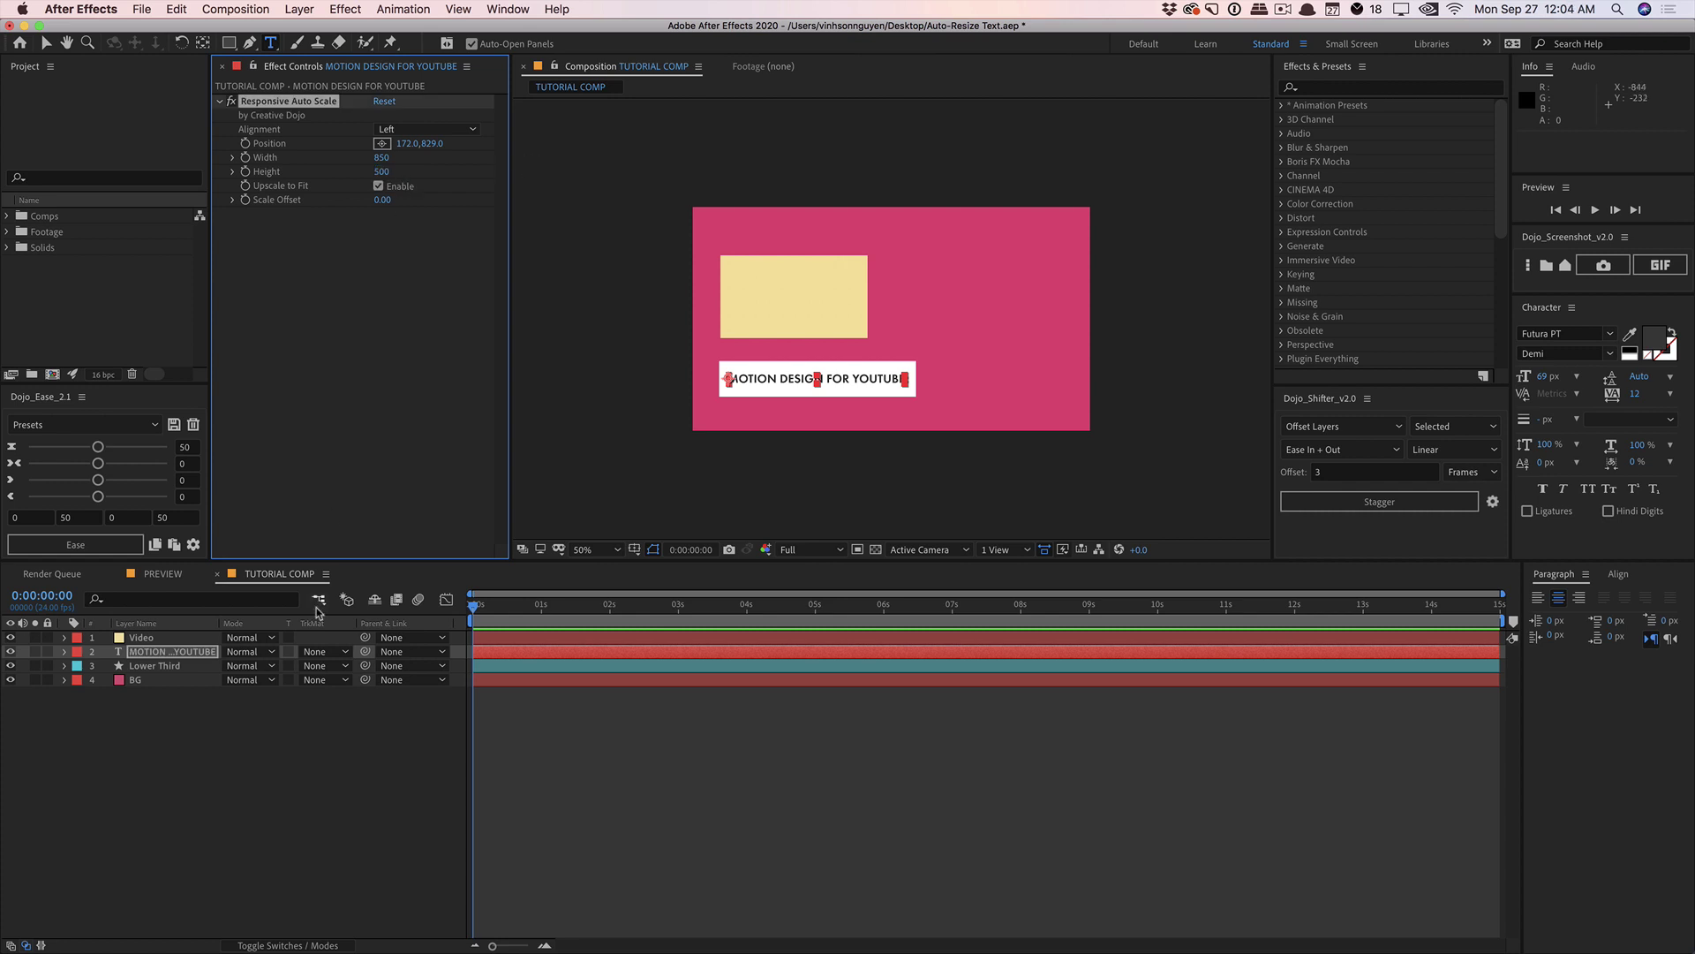
double_click(177, 651)
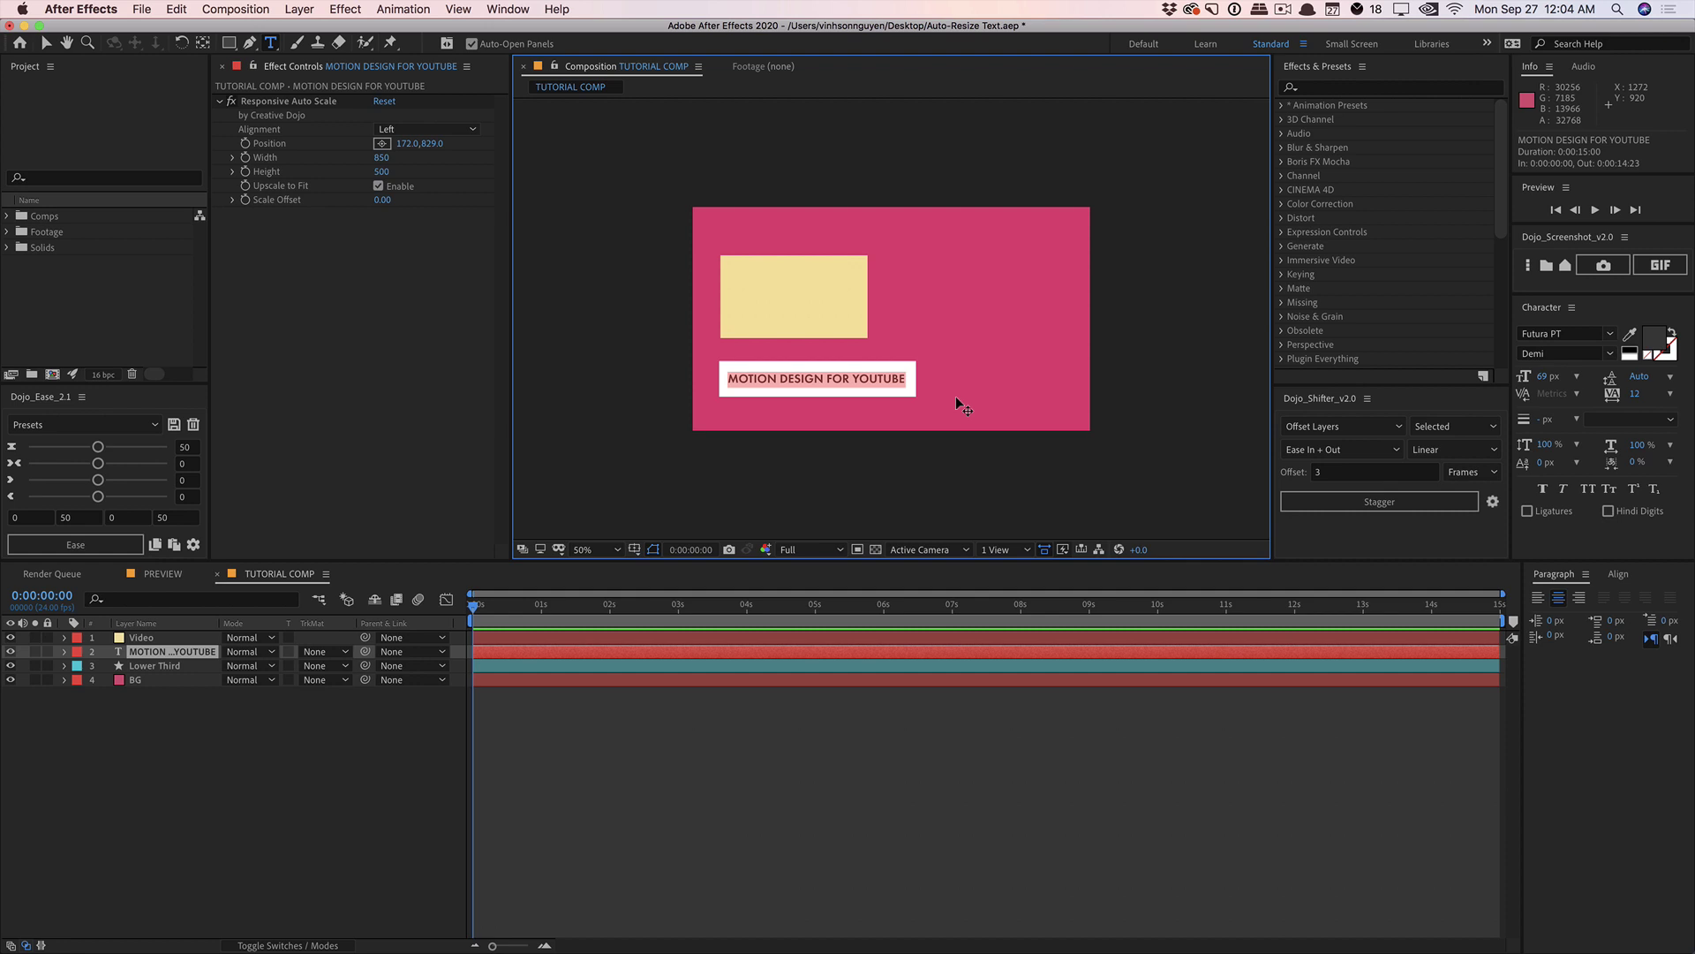
type("MOTION")
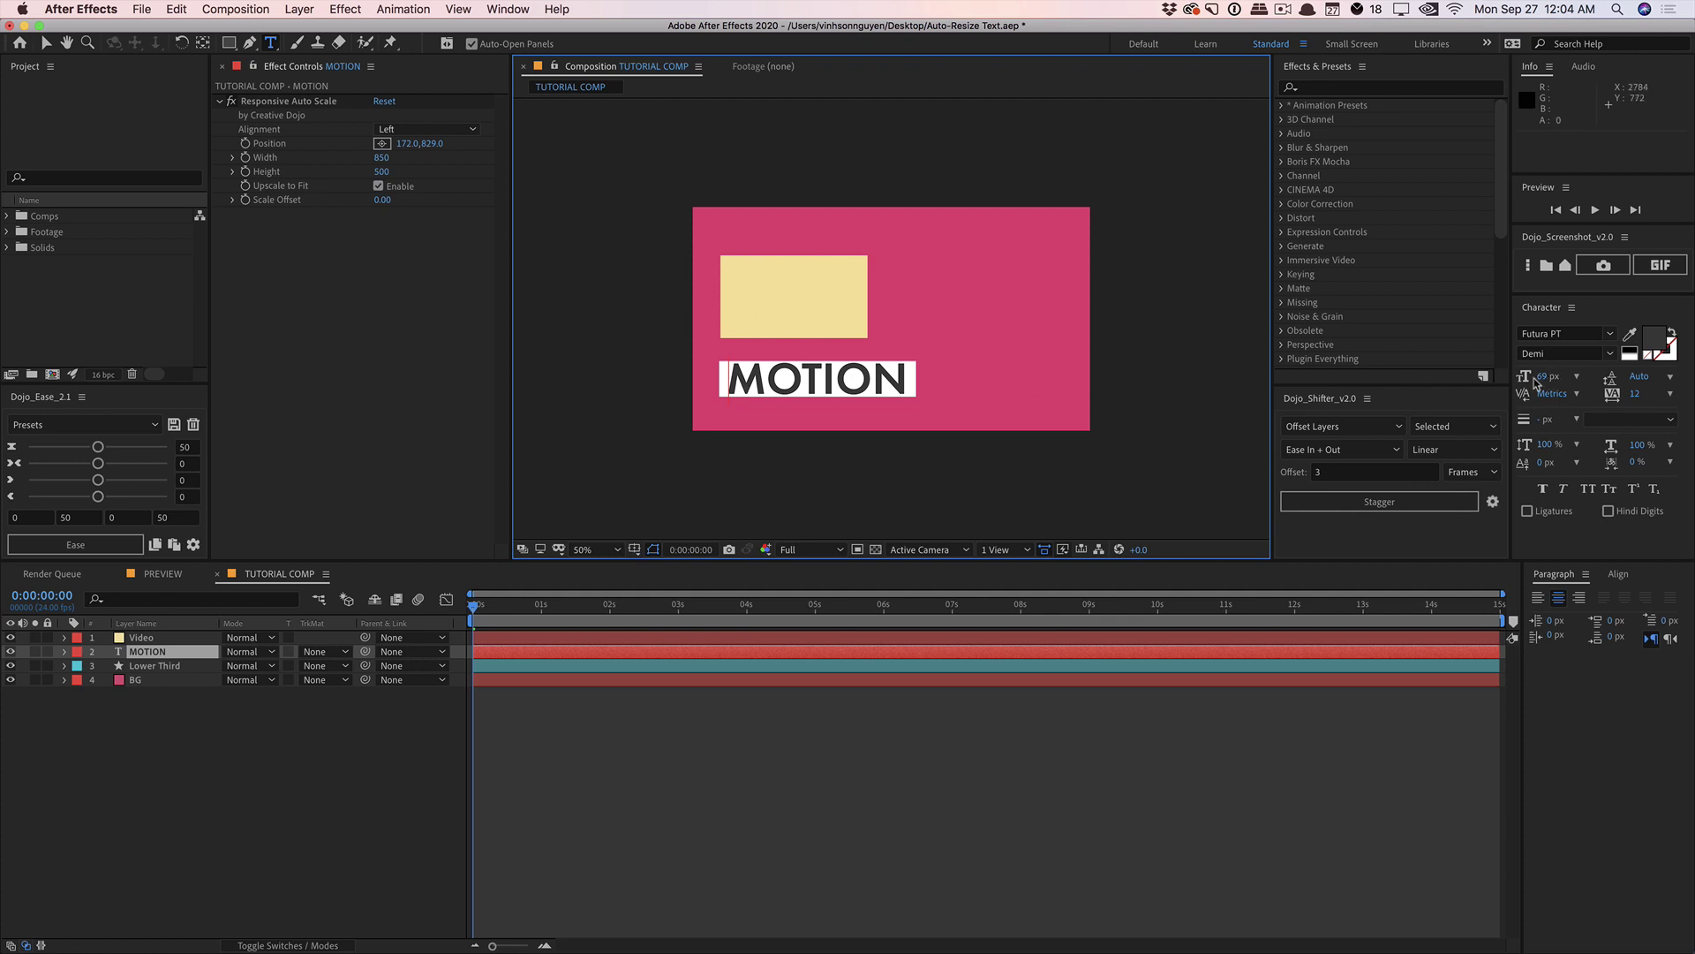
Disable Upscale to Fit, change the lower-third text to MOTION DESIGN, then re-enable Upscale to Fit.
left_click(378, 186)
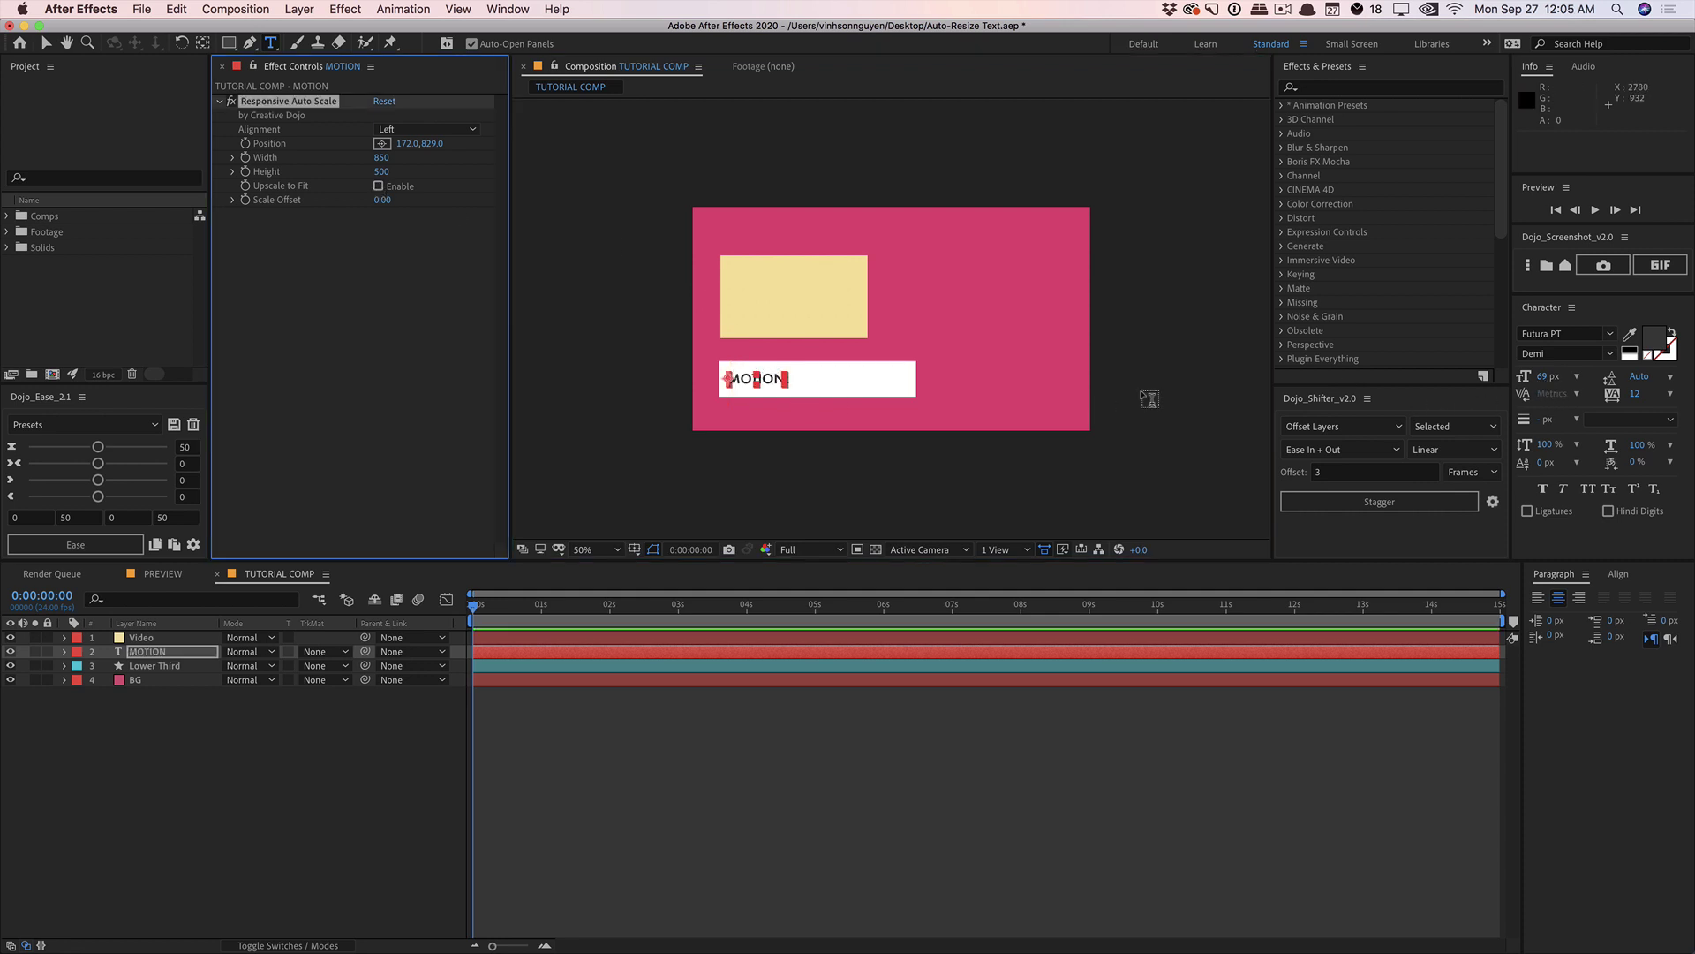
left_click(774, 384)
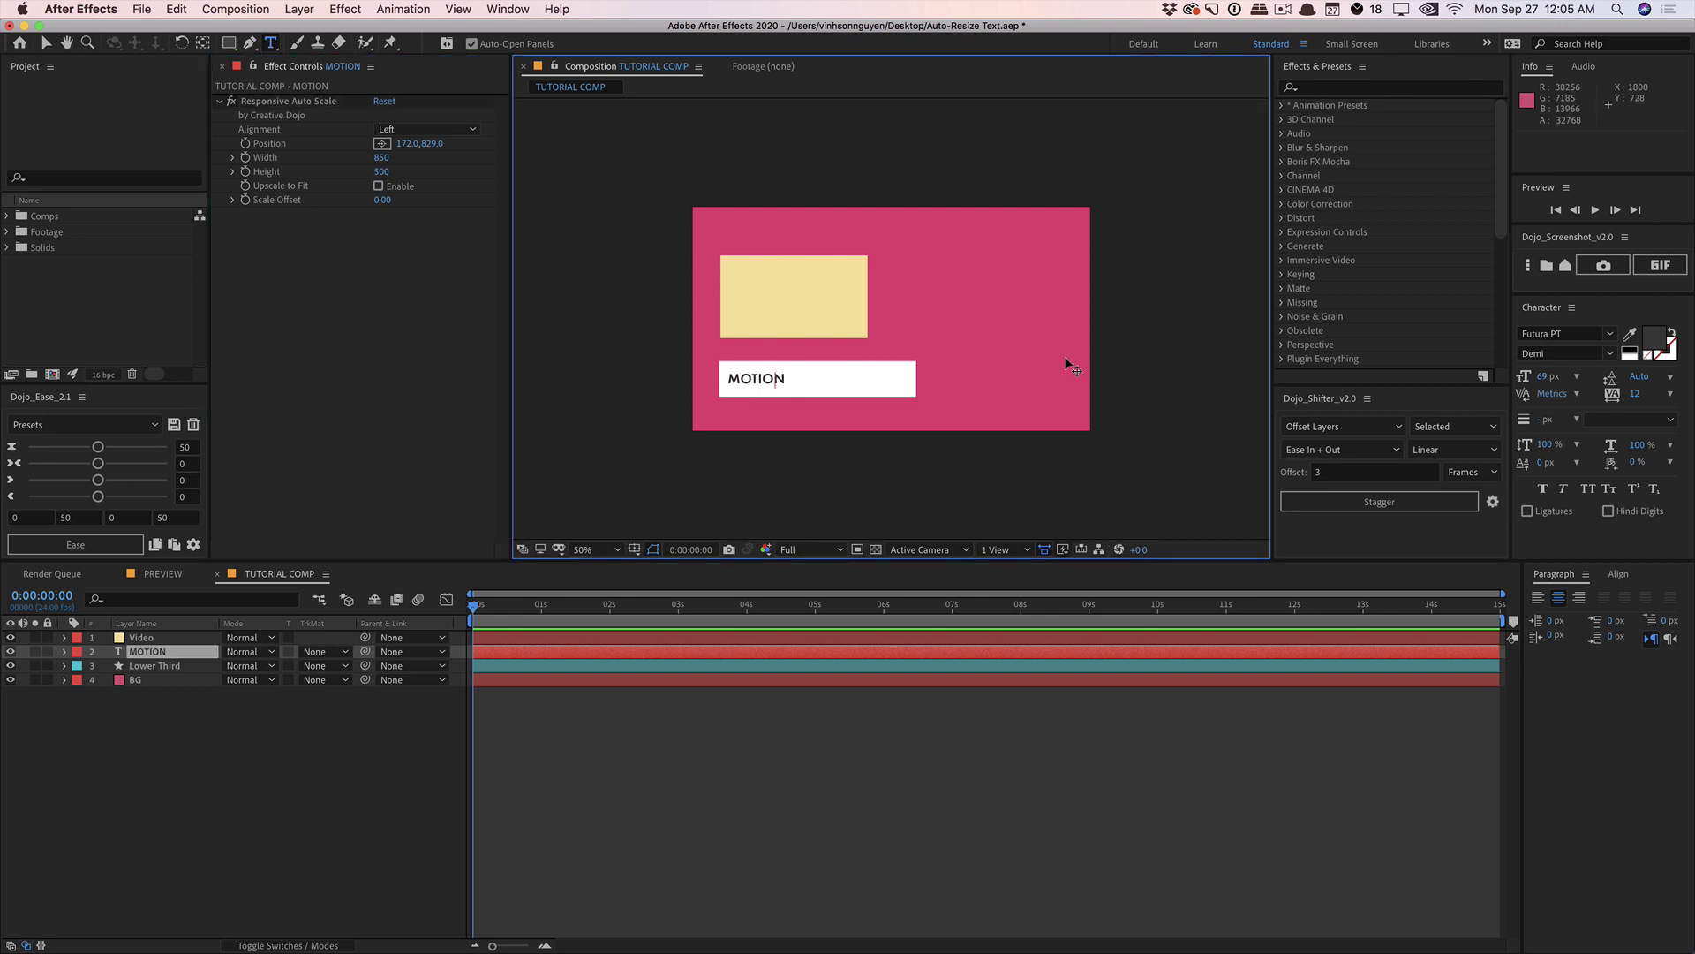
type("DESIGN")
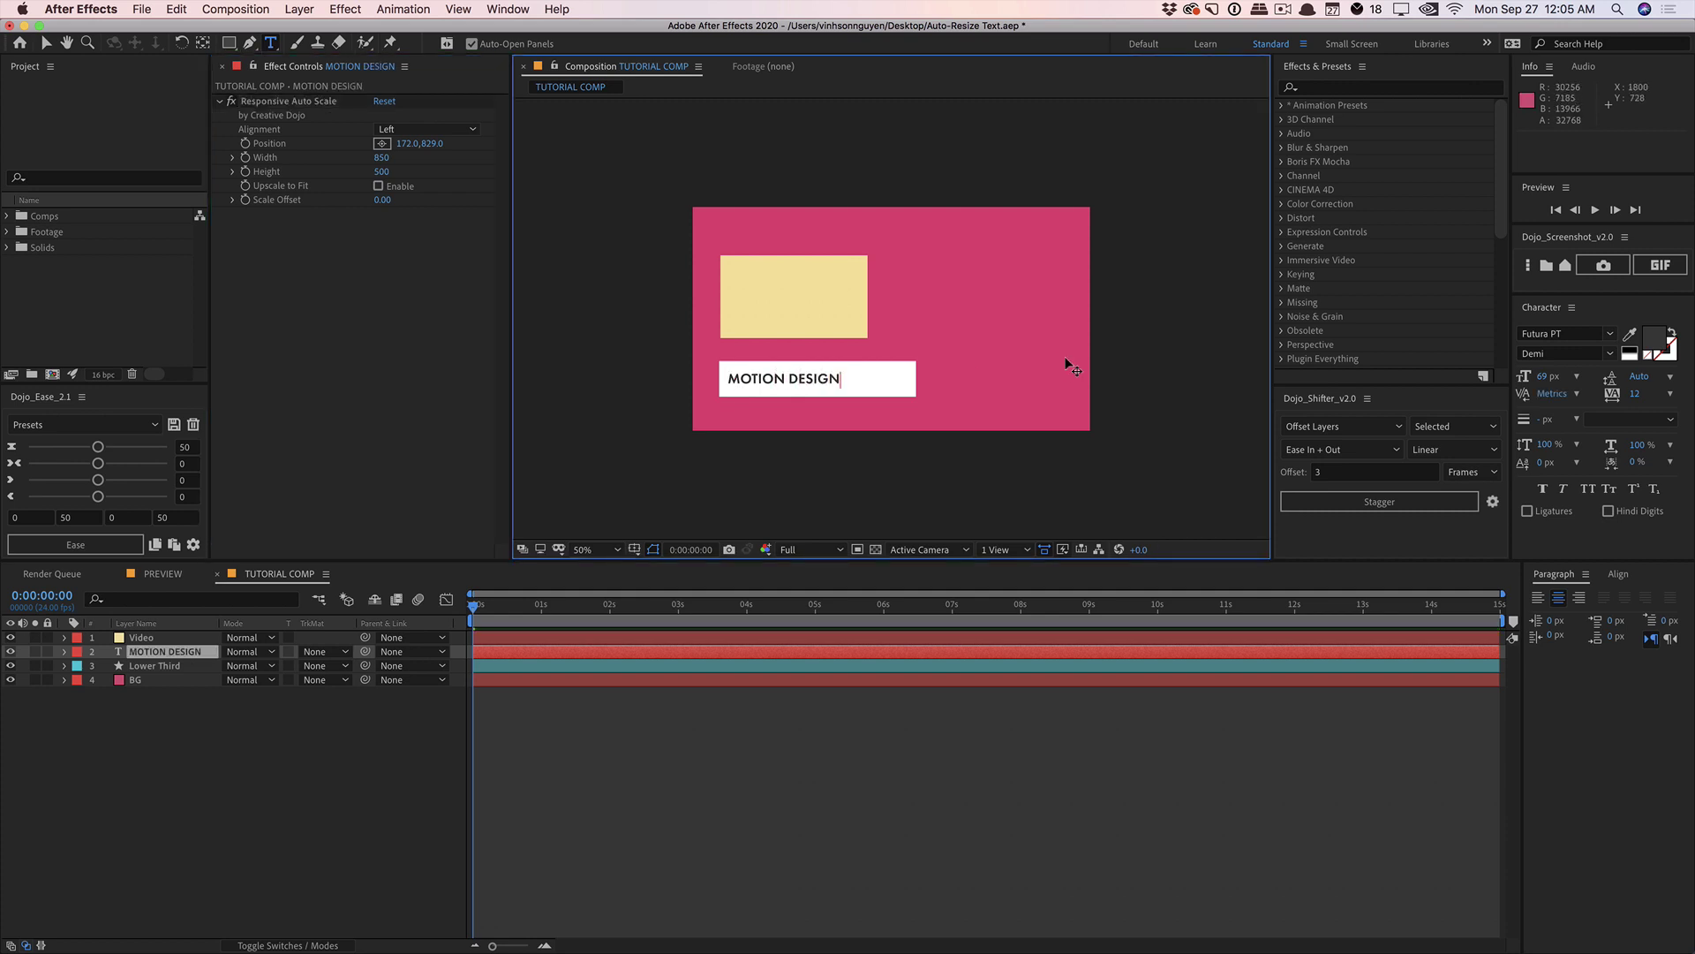
type(" AND TYPO")
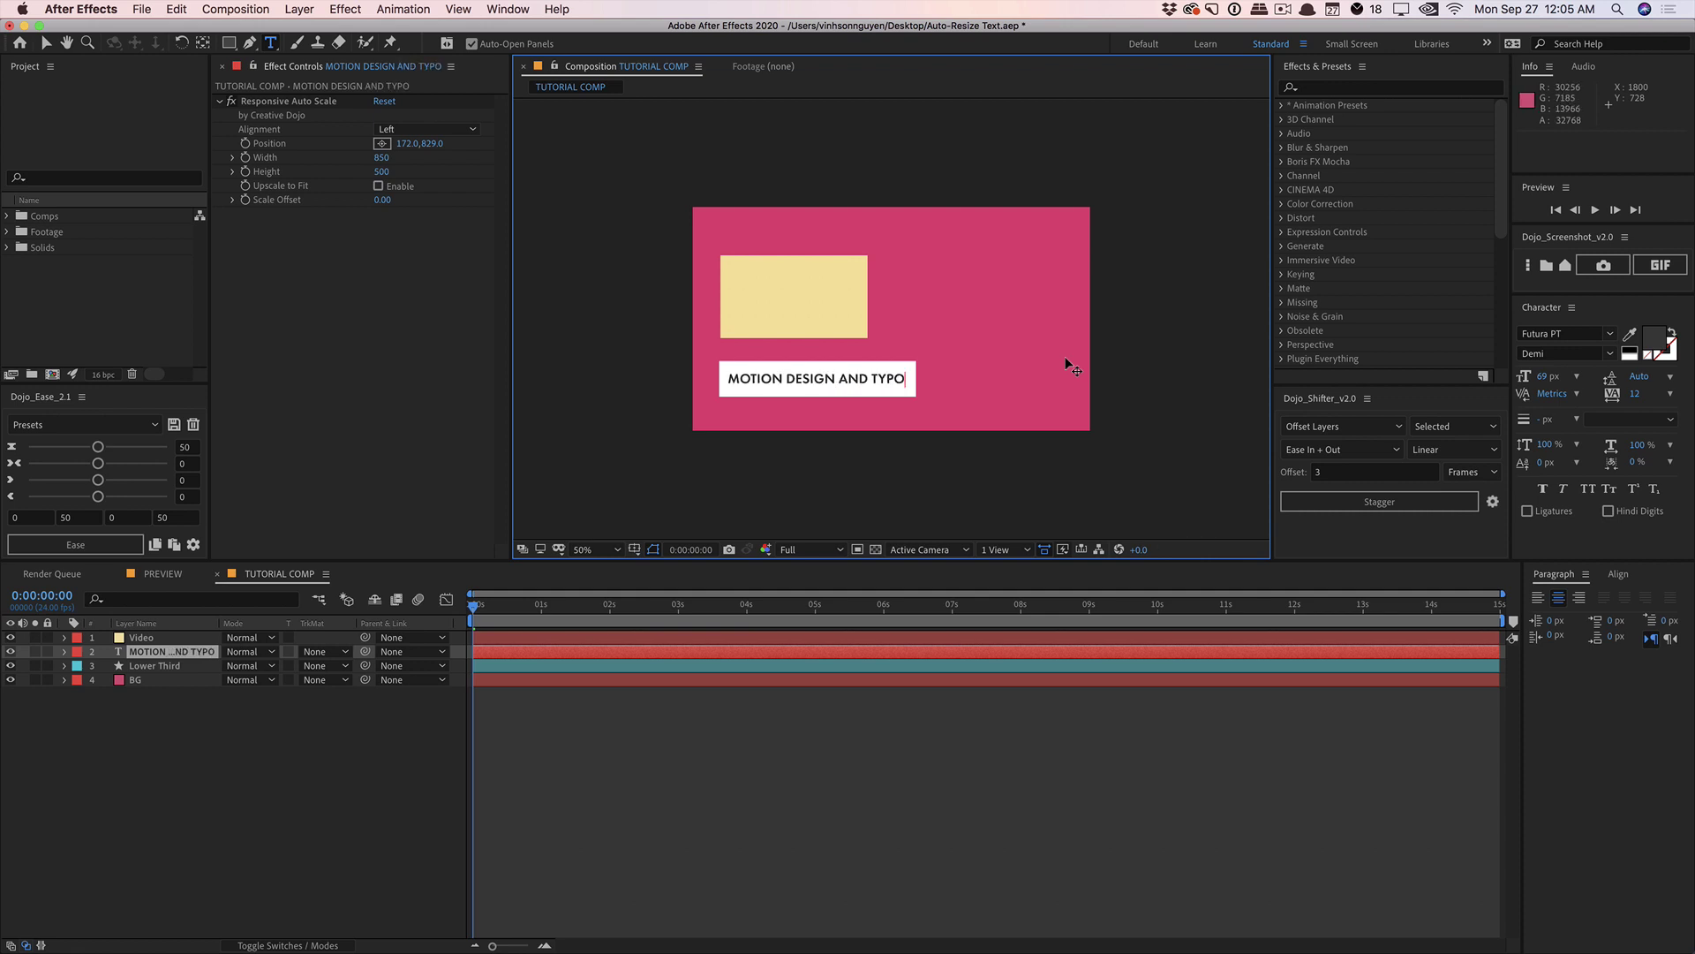
type("GRAPHY")
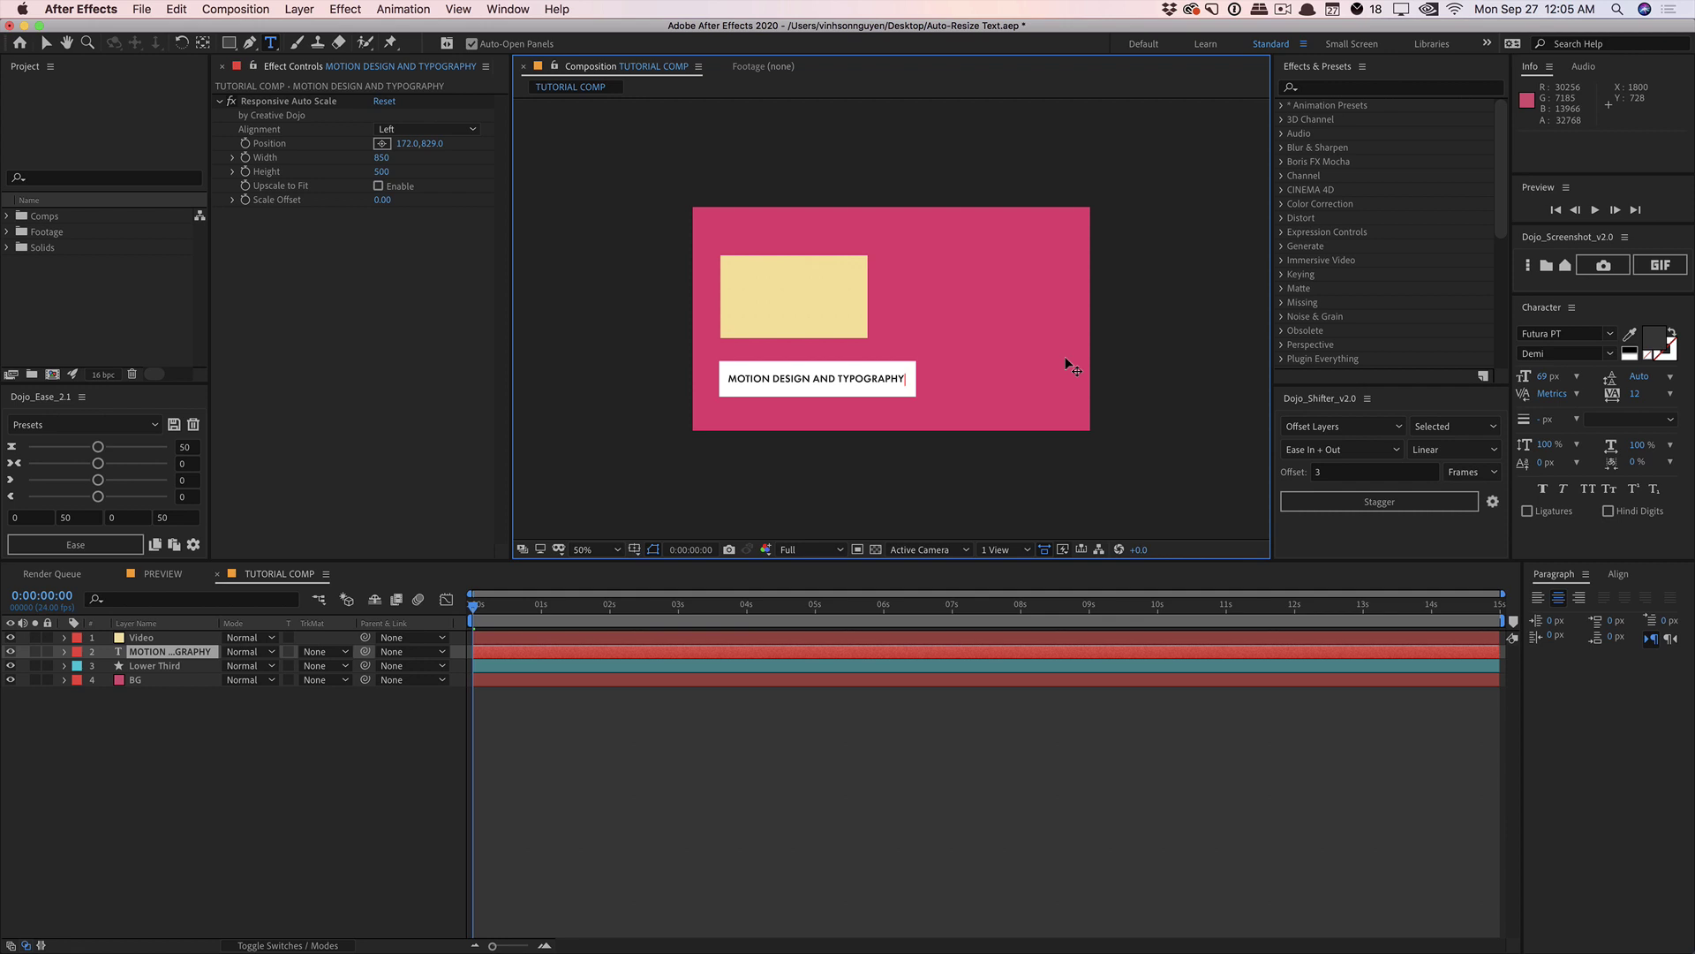
key("super+a")
type("MOTION DESIGN")
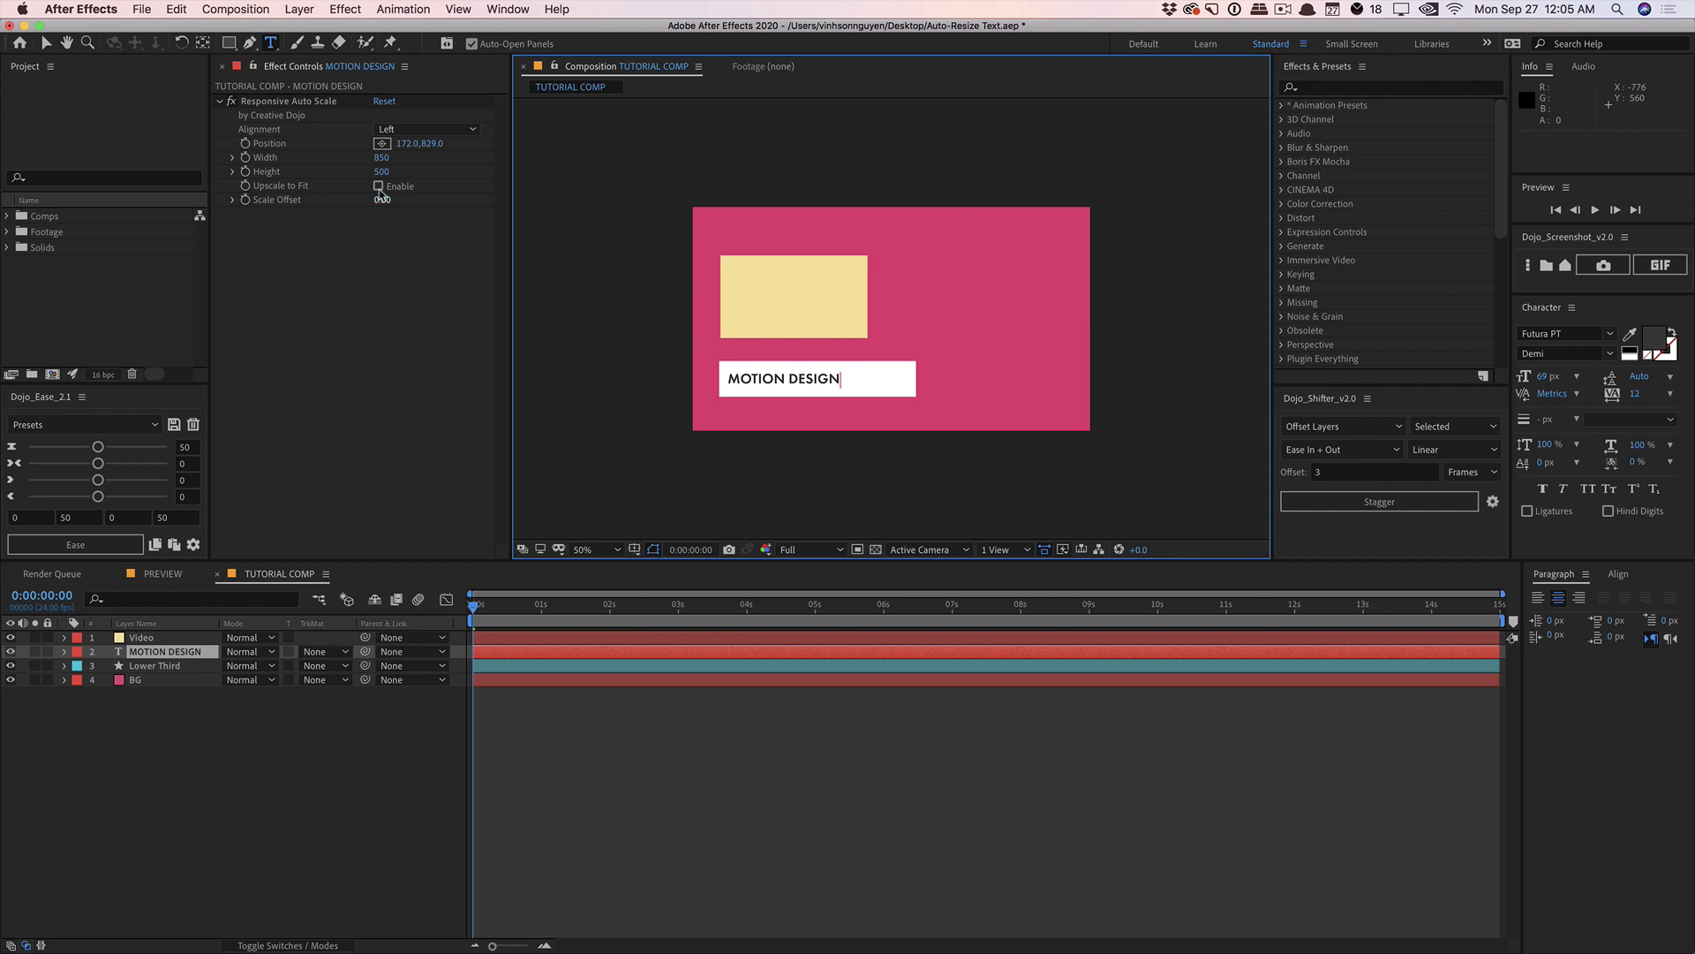
left_click(379, 186)
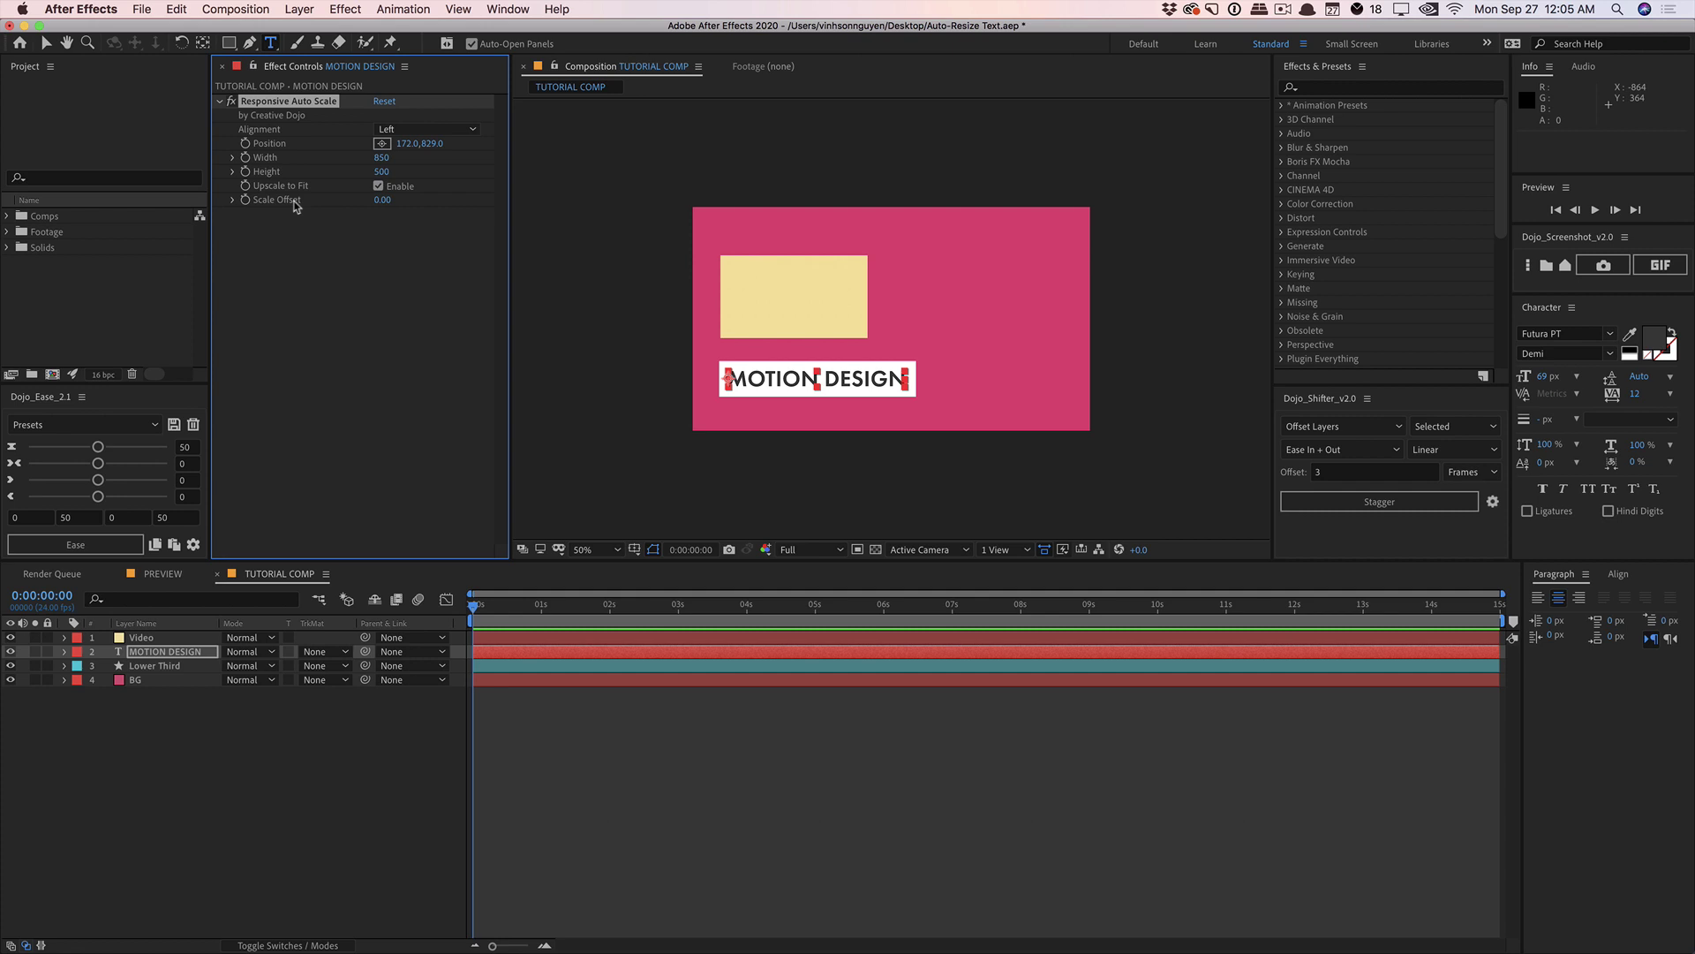
Set Scale Offset to 0, turn off Upscale to Fit, and select the Video placeholder layer.
left_click_drag(402, 199, 371, 199)
left_click(389, 200)
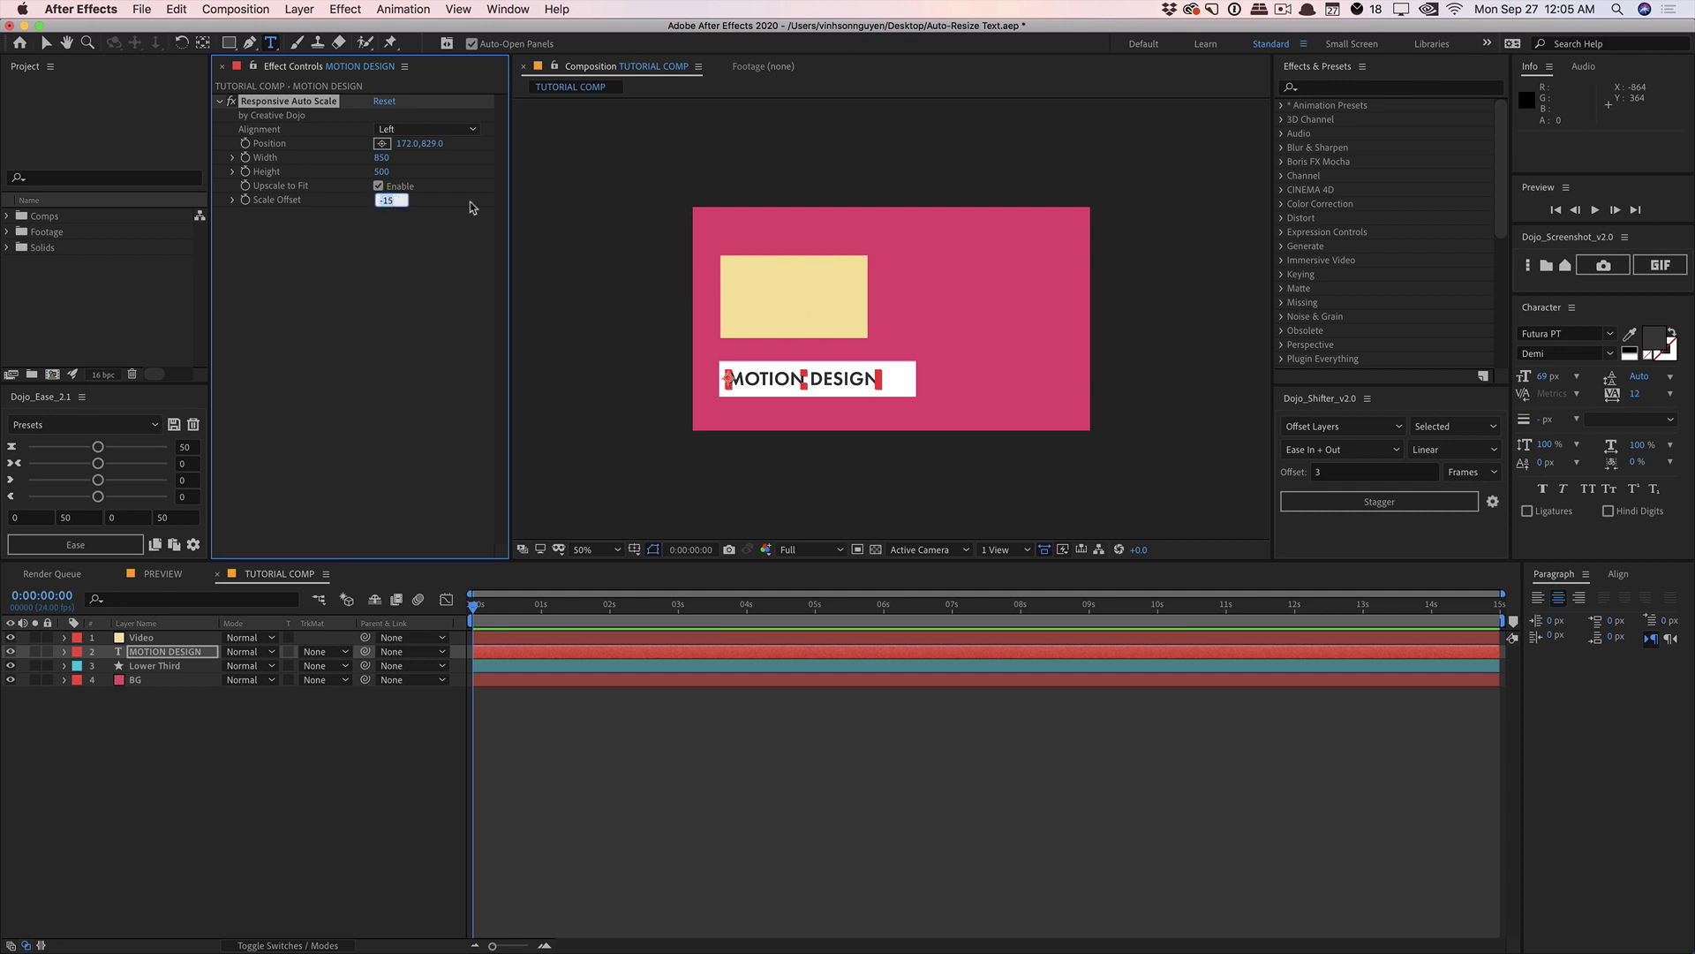
type("0")
key("Return")
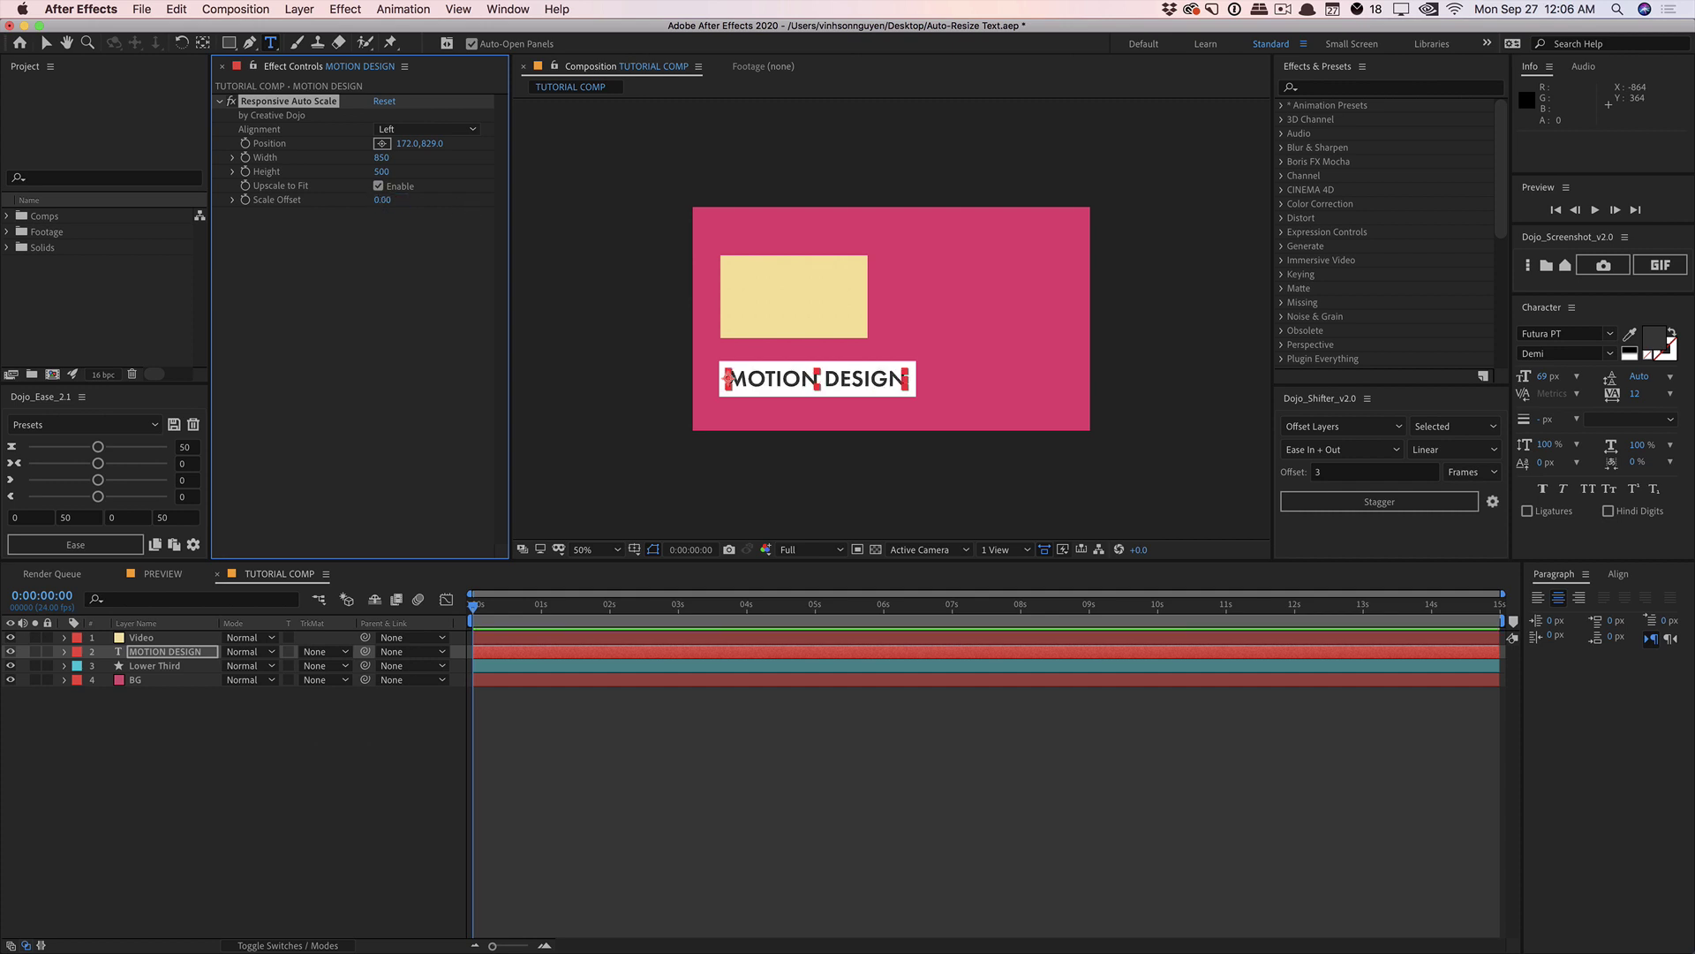
left_click(378, 186)
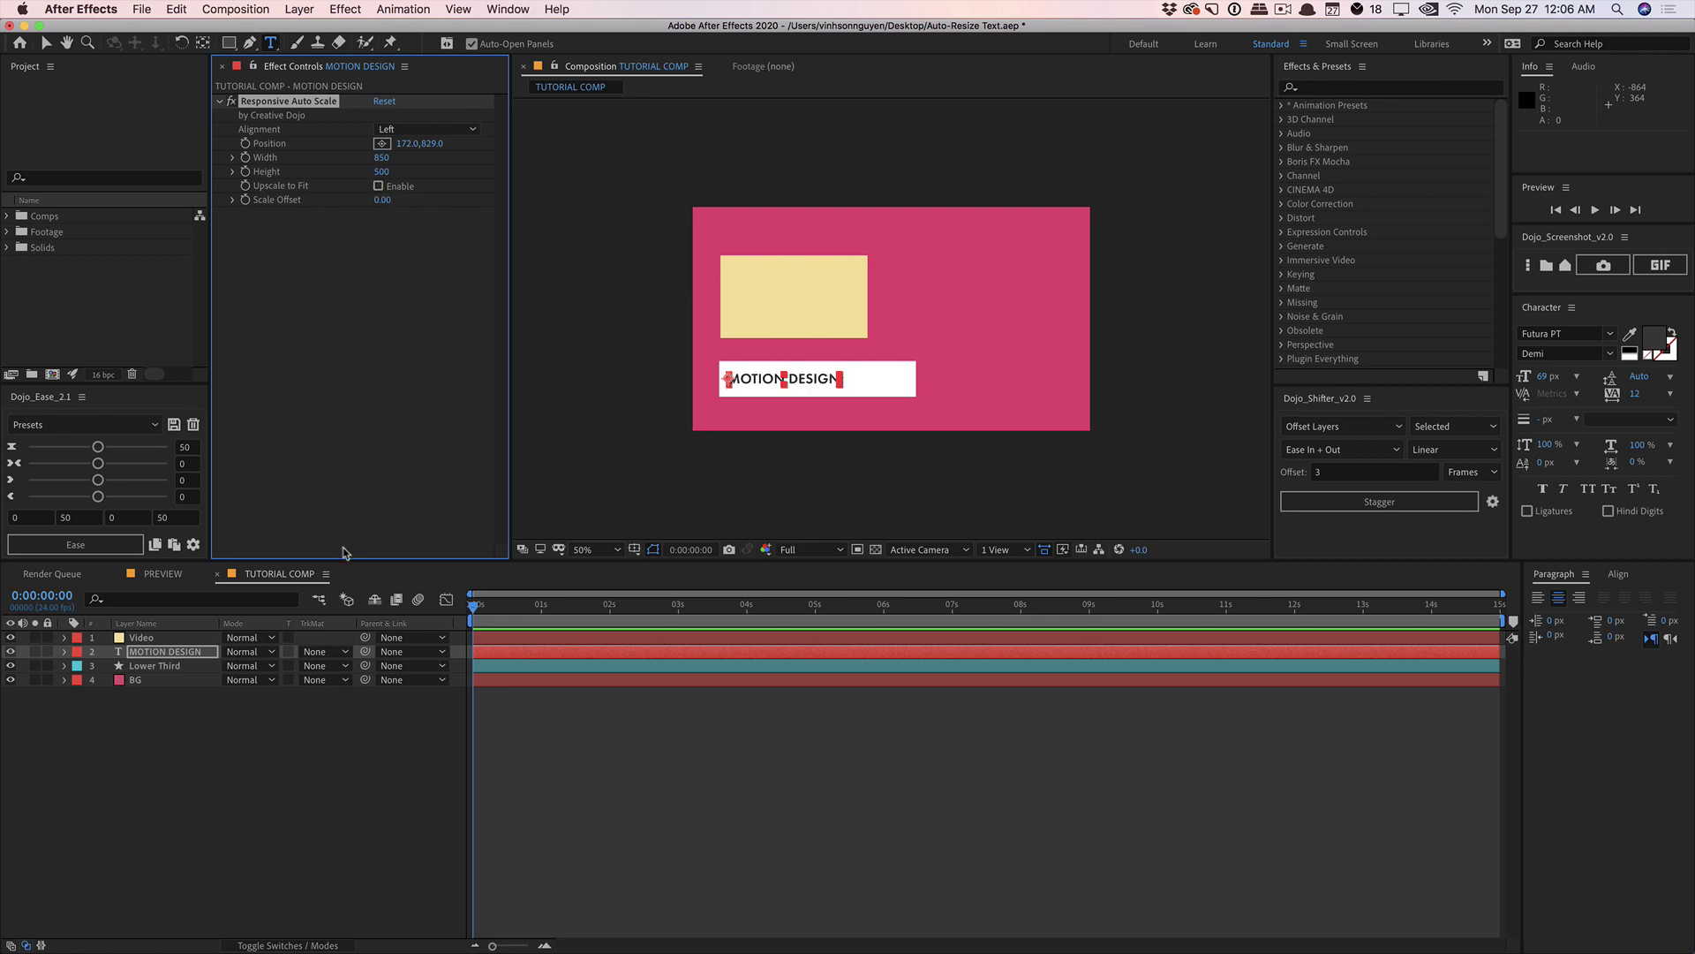
left_click(187, 639)
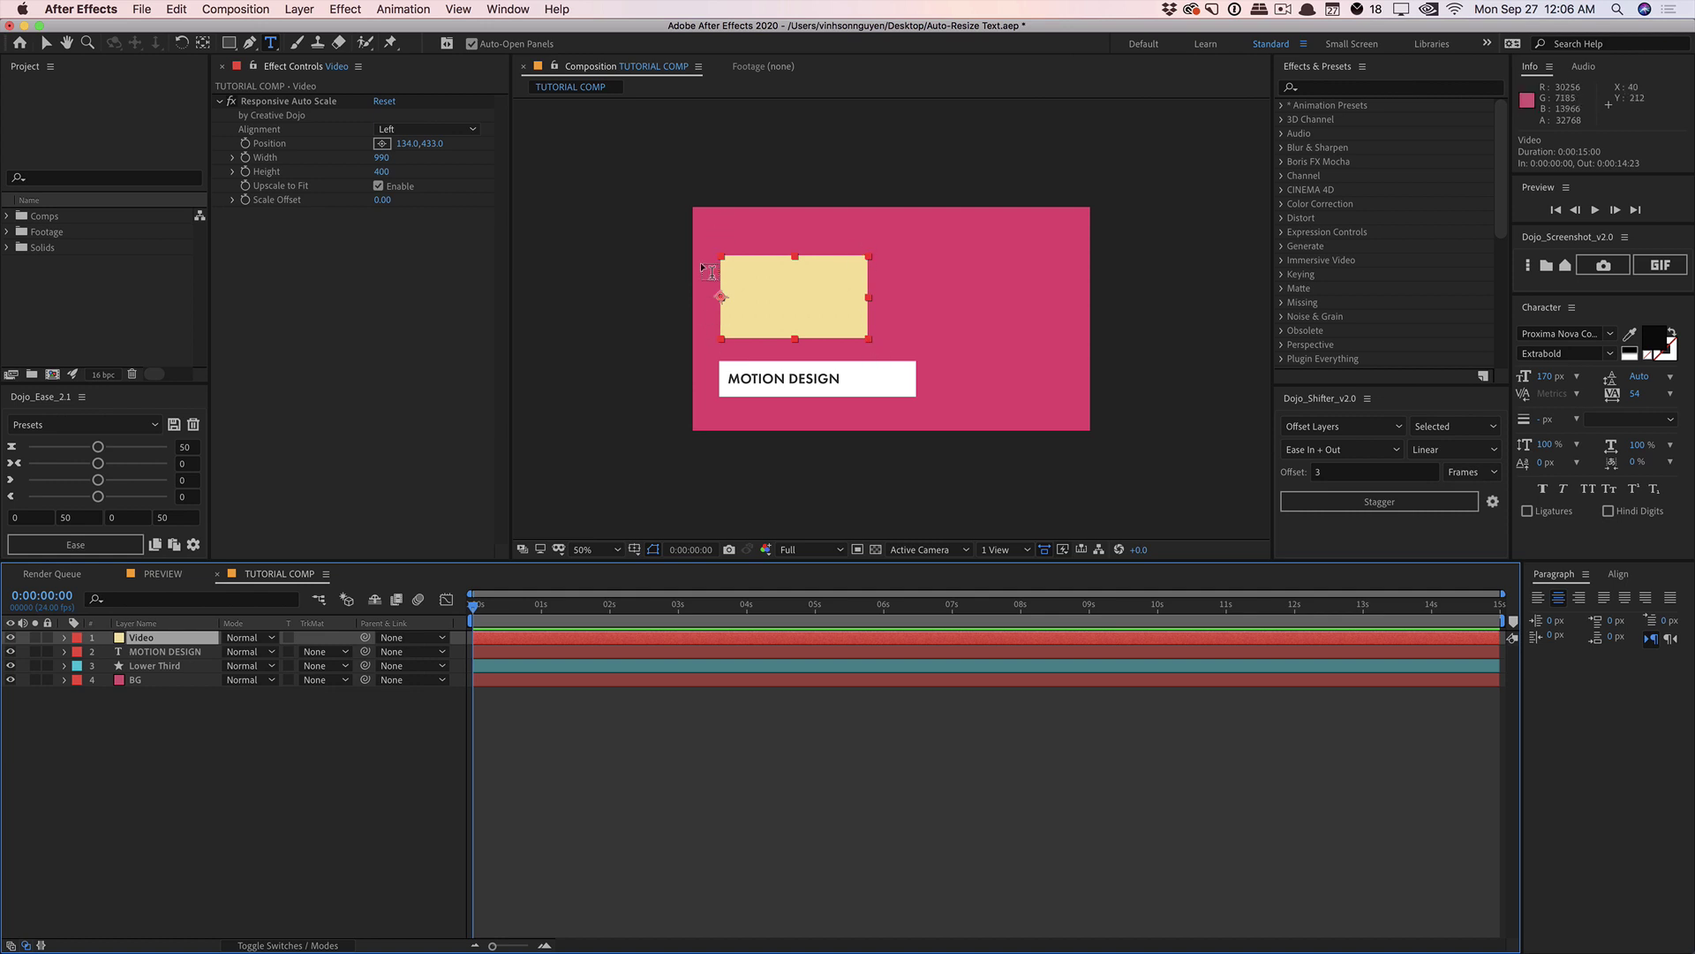
Undo the last value change and set the Video layer's region Height to 410.
left_click(402, 175)
key("super+z")
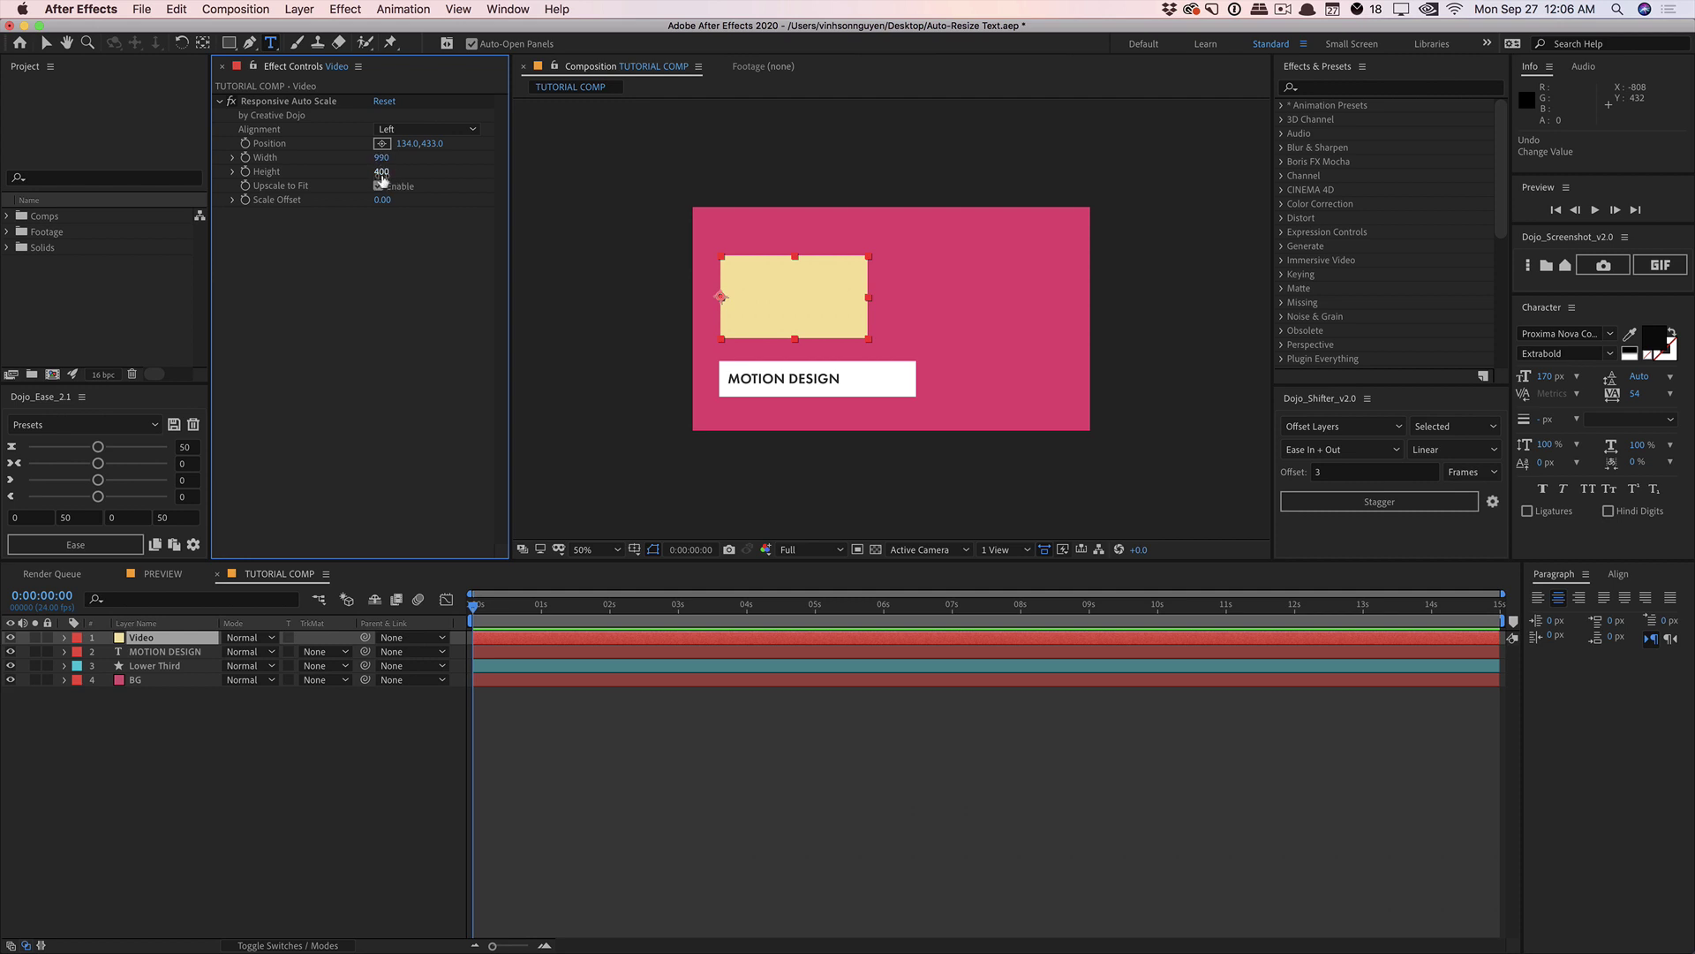
left_click_drag(381, 171, 384, 174)
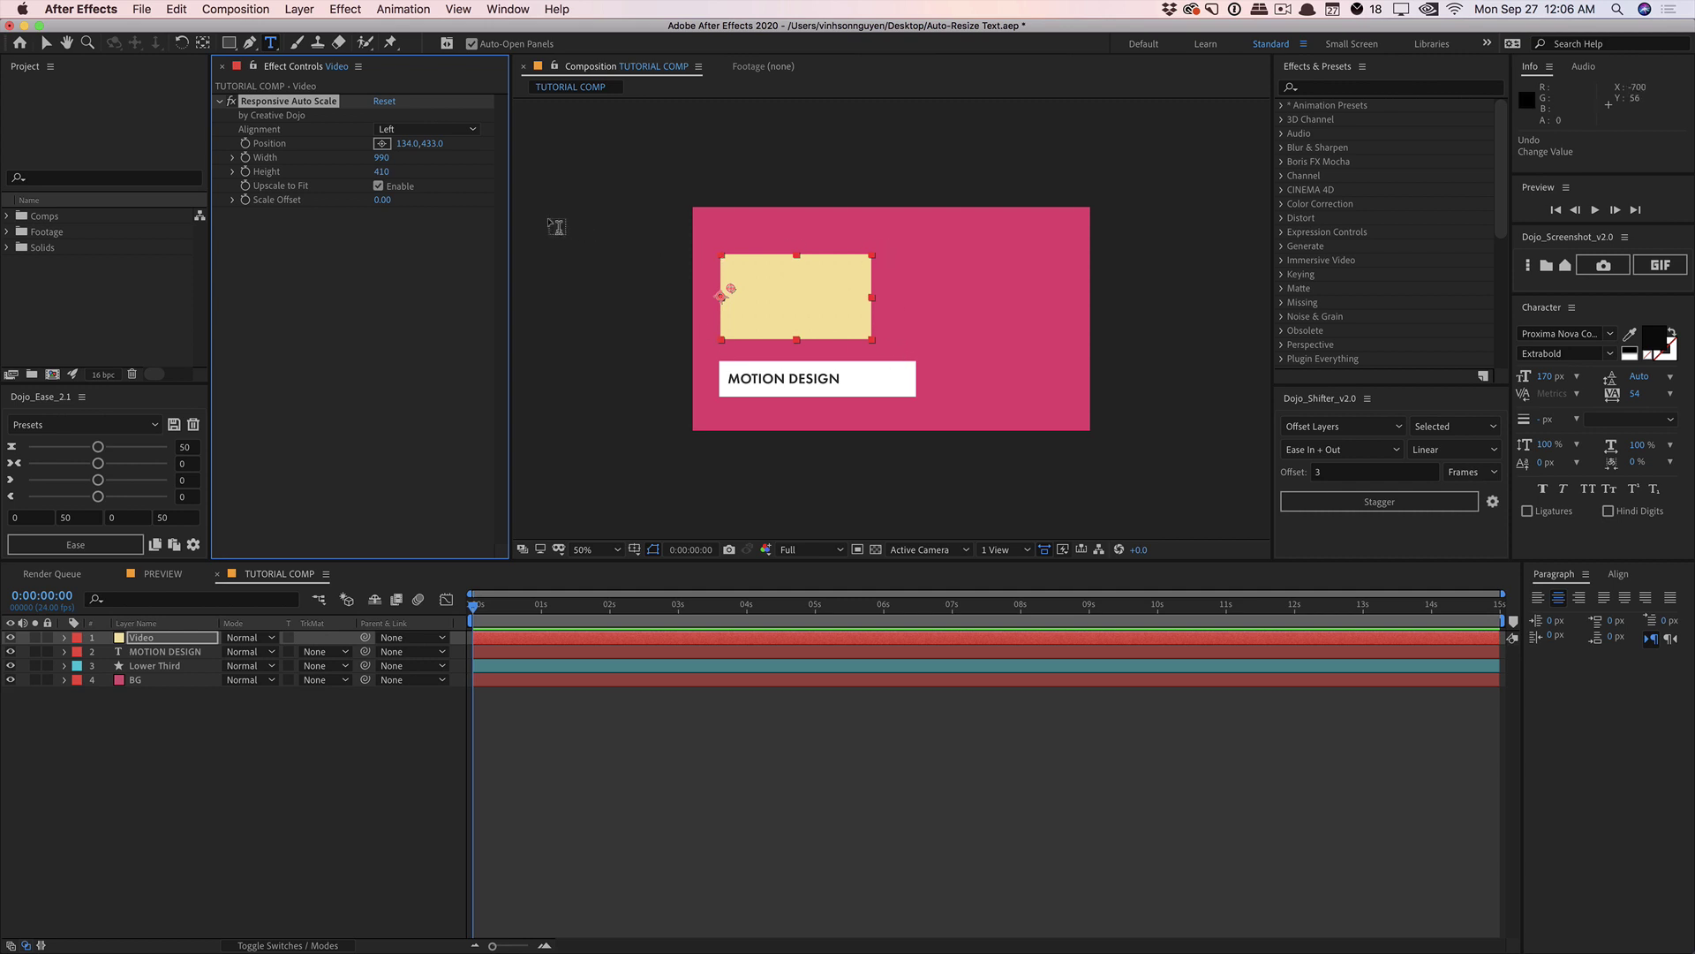
Duplicate the Video layer, set the copy's Alignment to Right, and move it to about X 1778.
left_click(142, 640)
key("super+d")
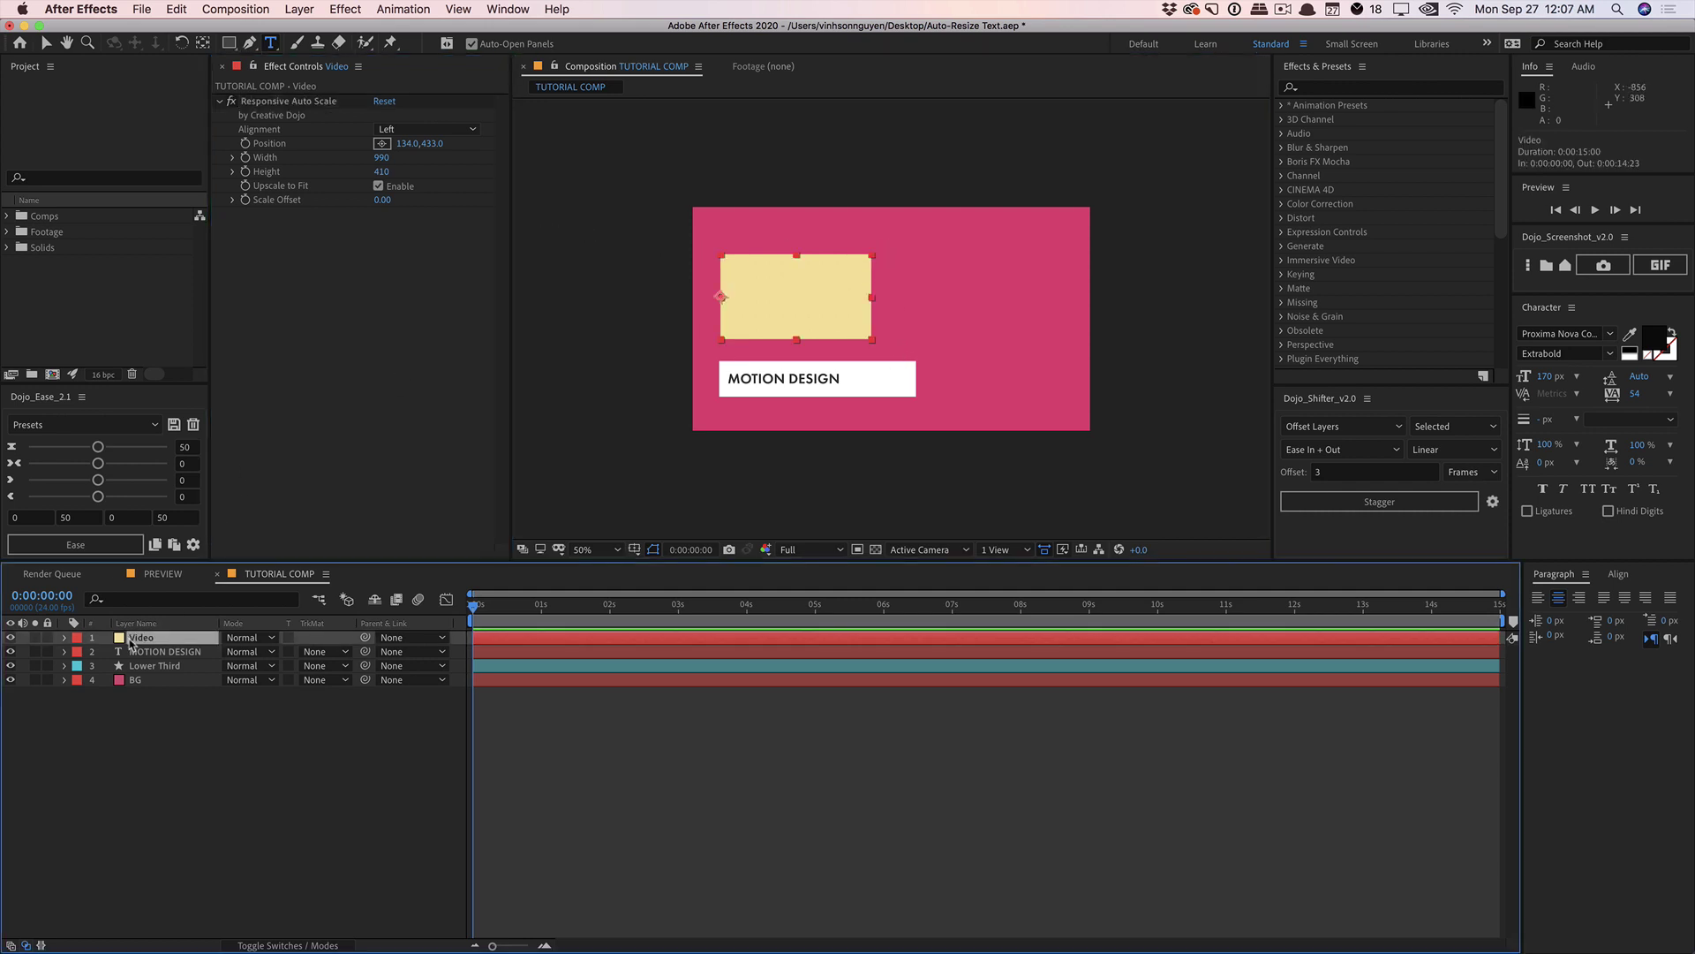
left_click_drag(404, 147, 425, 131)
left_click(425, 131)
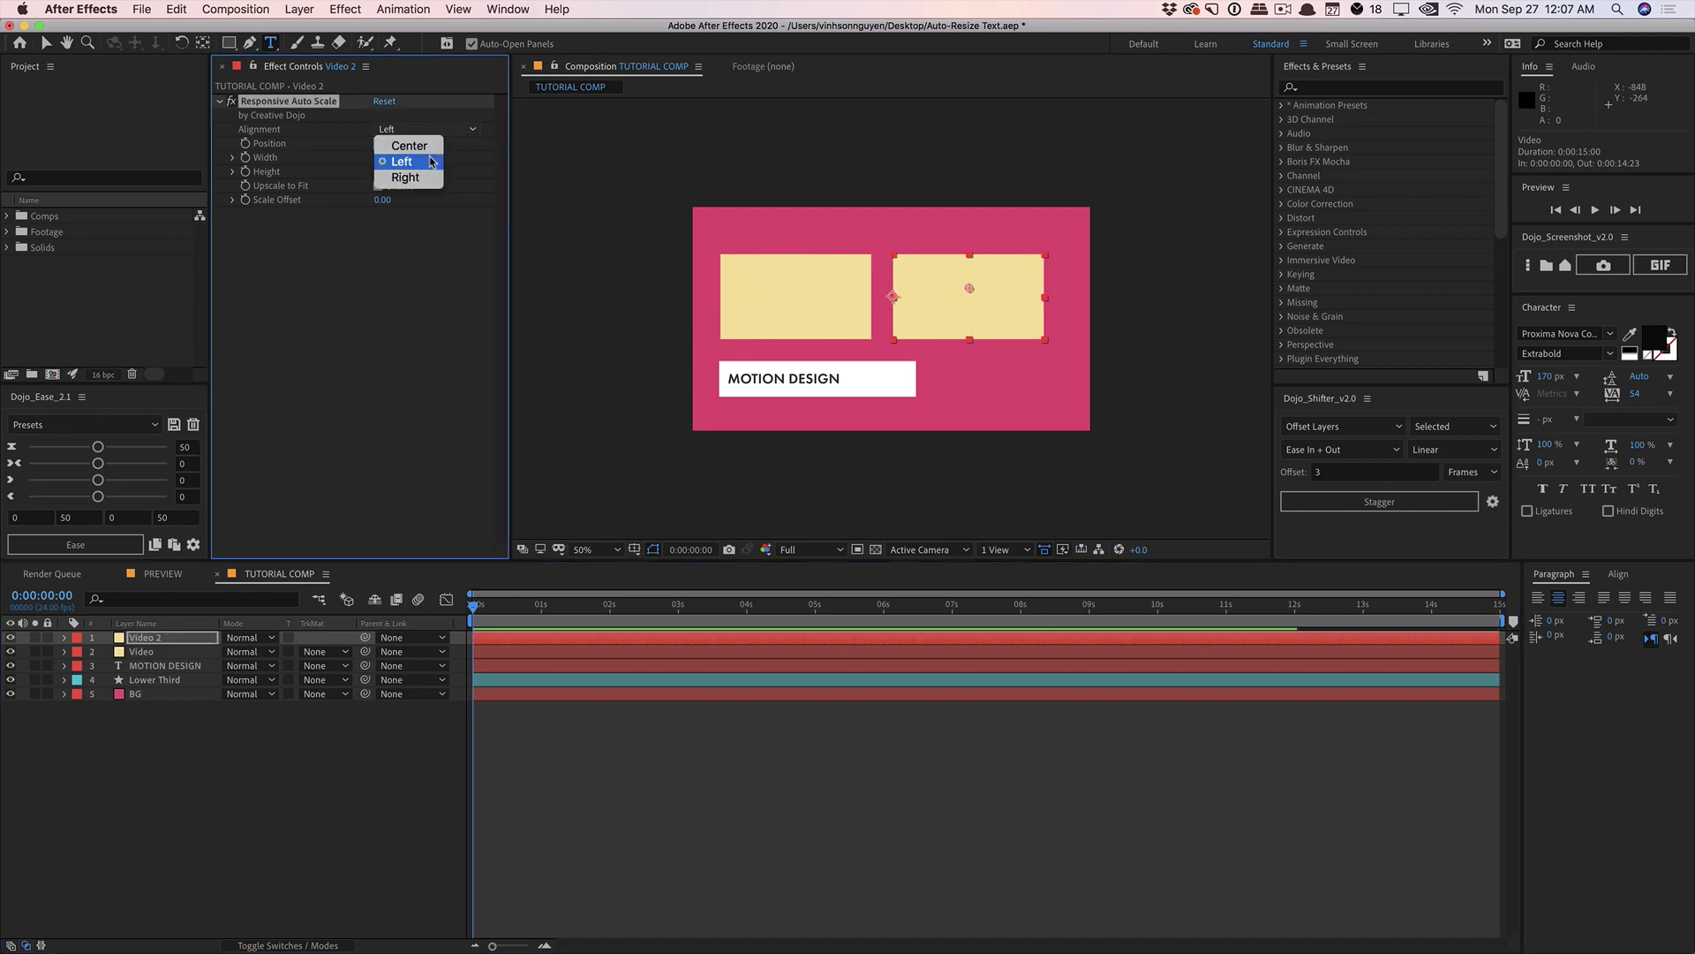
left_click(427, 177)
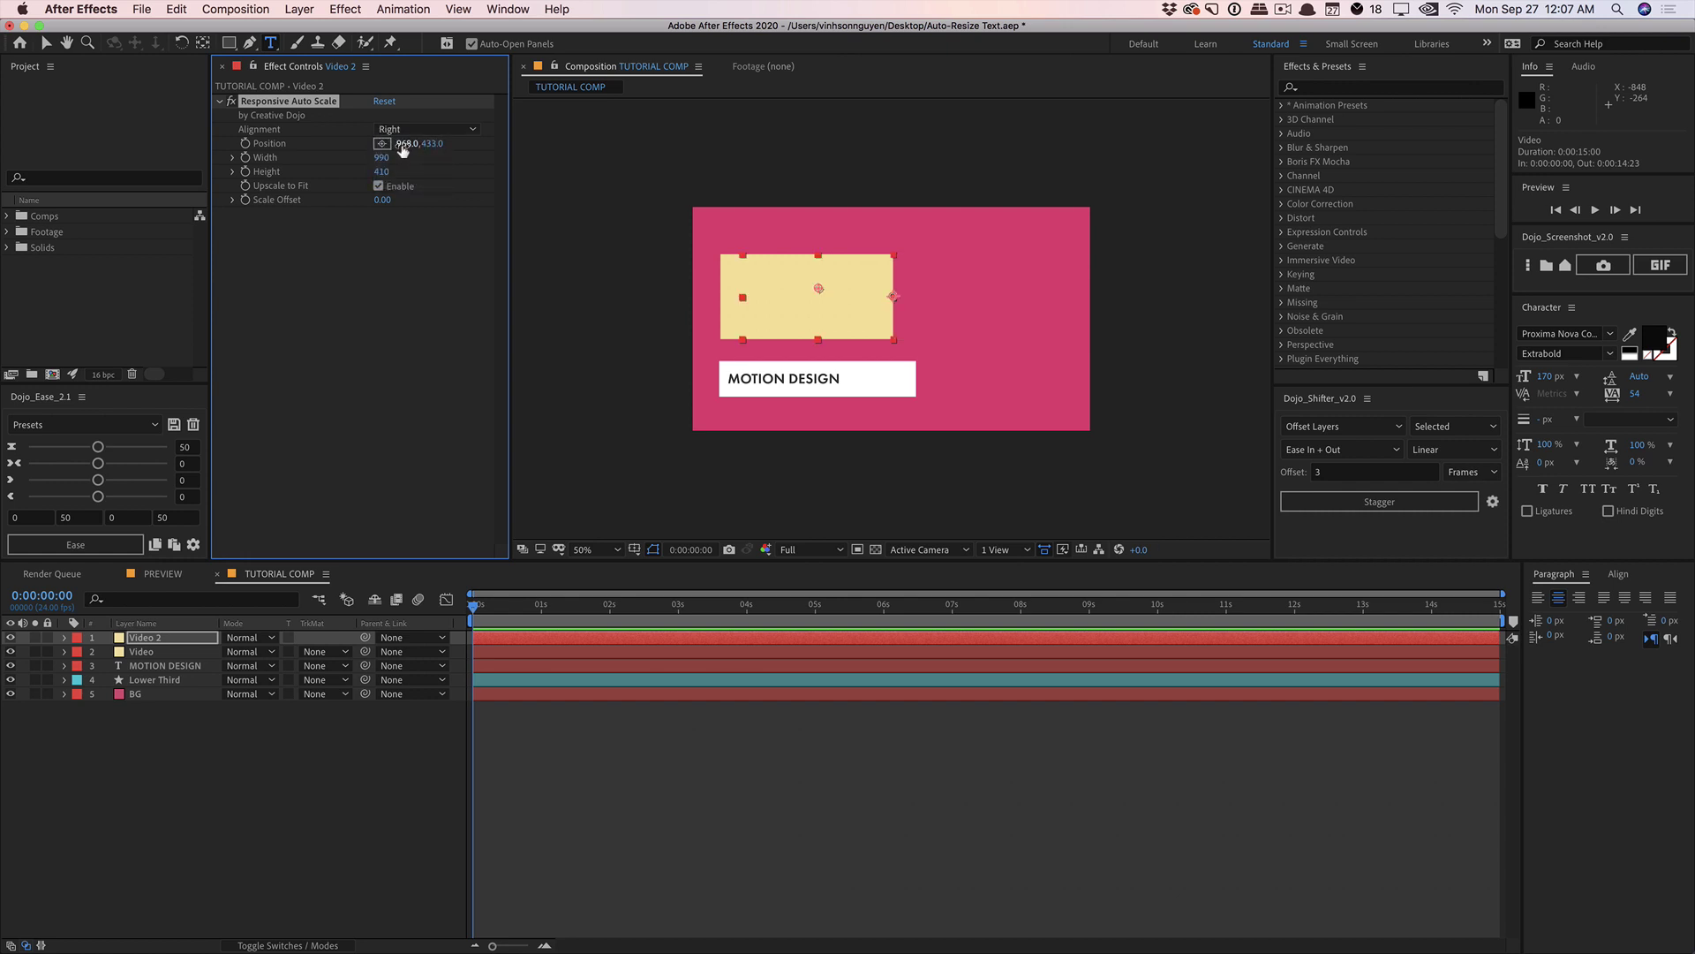
left_click_drag(403, 150, 1066, 140)
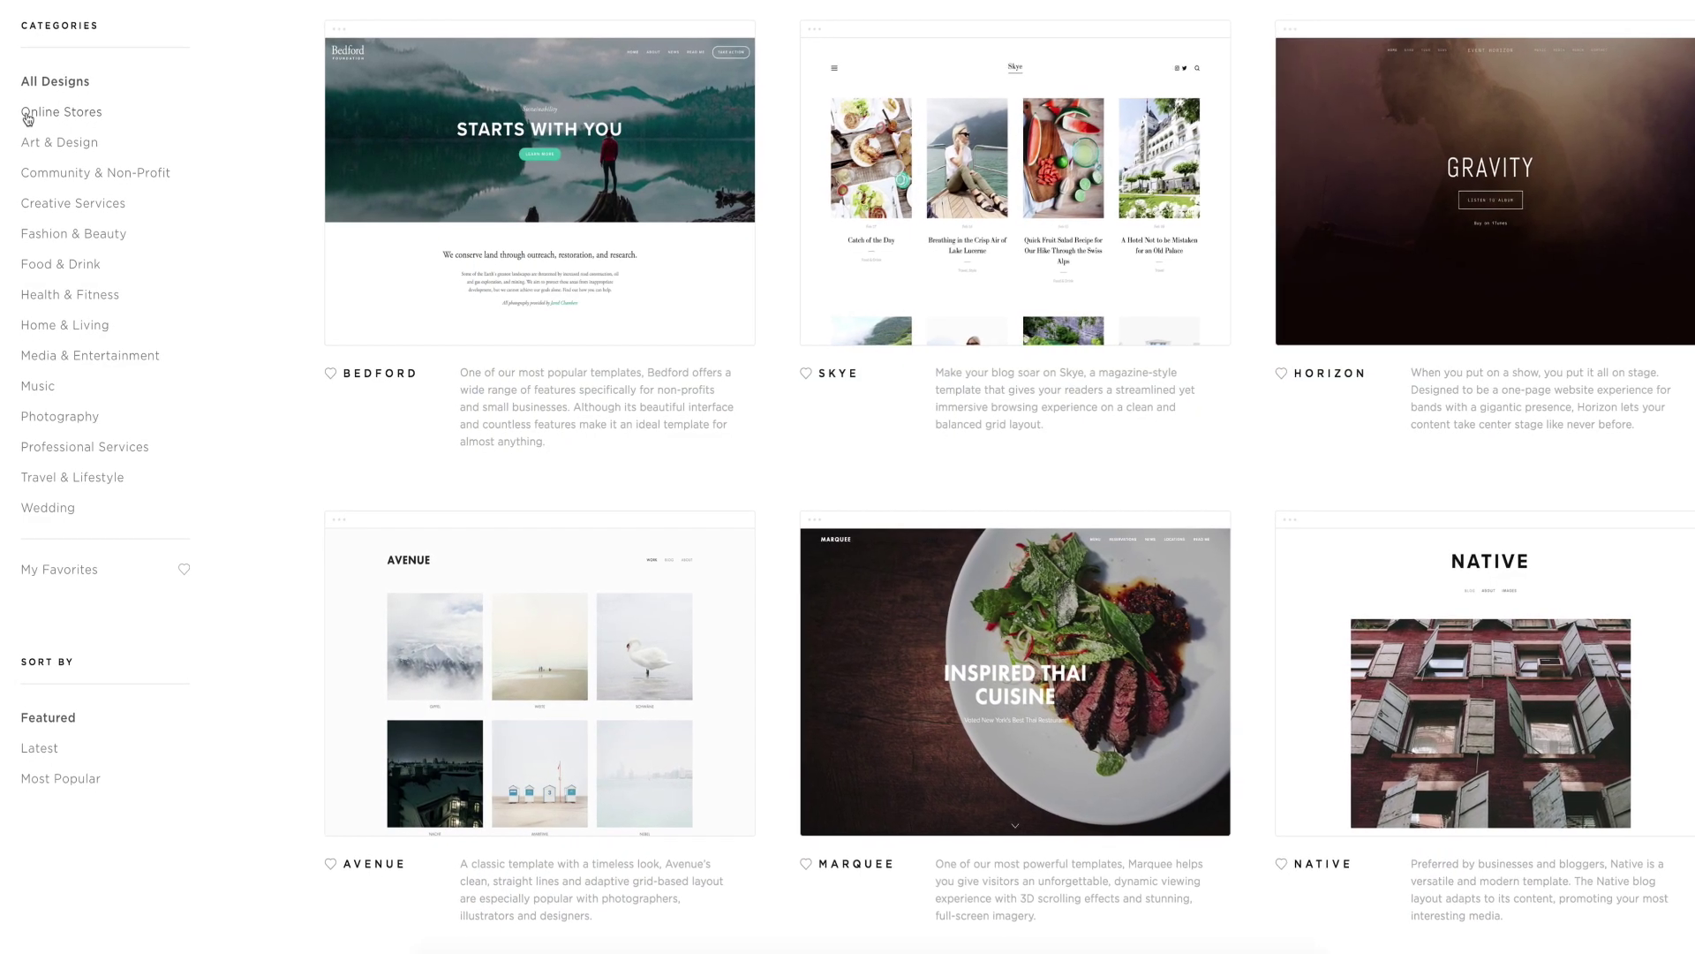
Browse the Online Stores and Art & Design template categories.
left_click(26, 115)
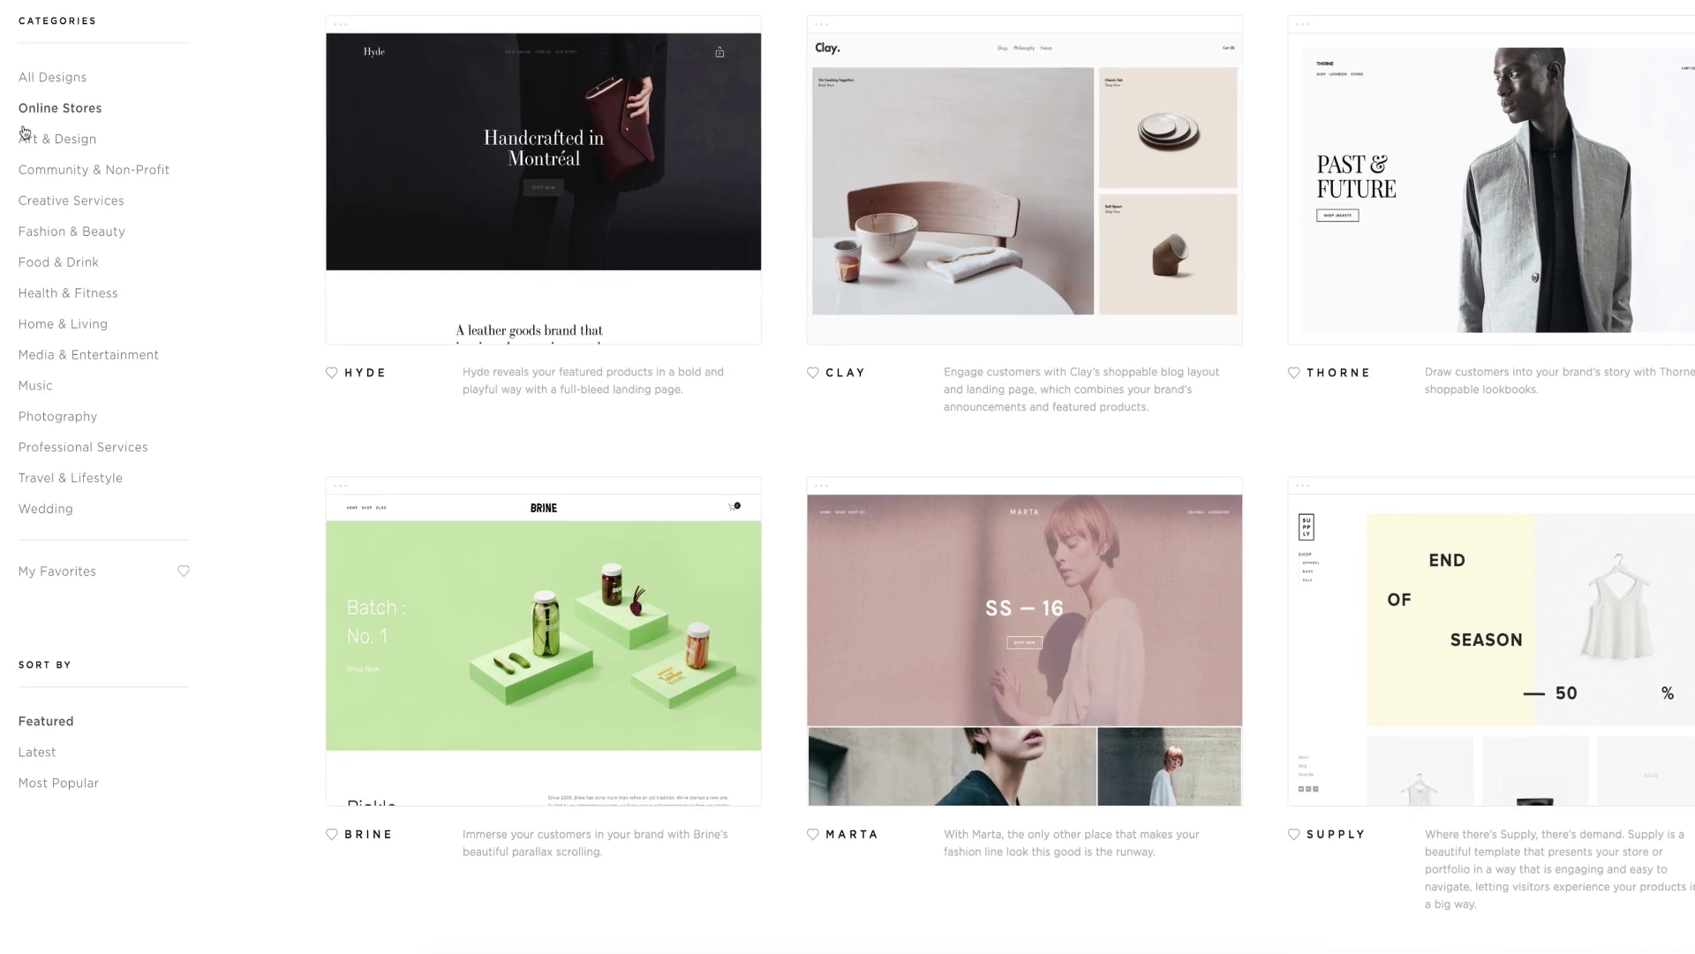
left_click(26, 139)
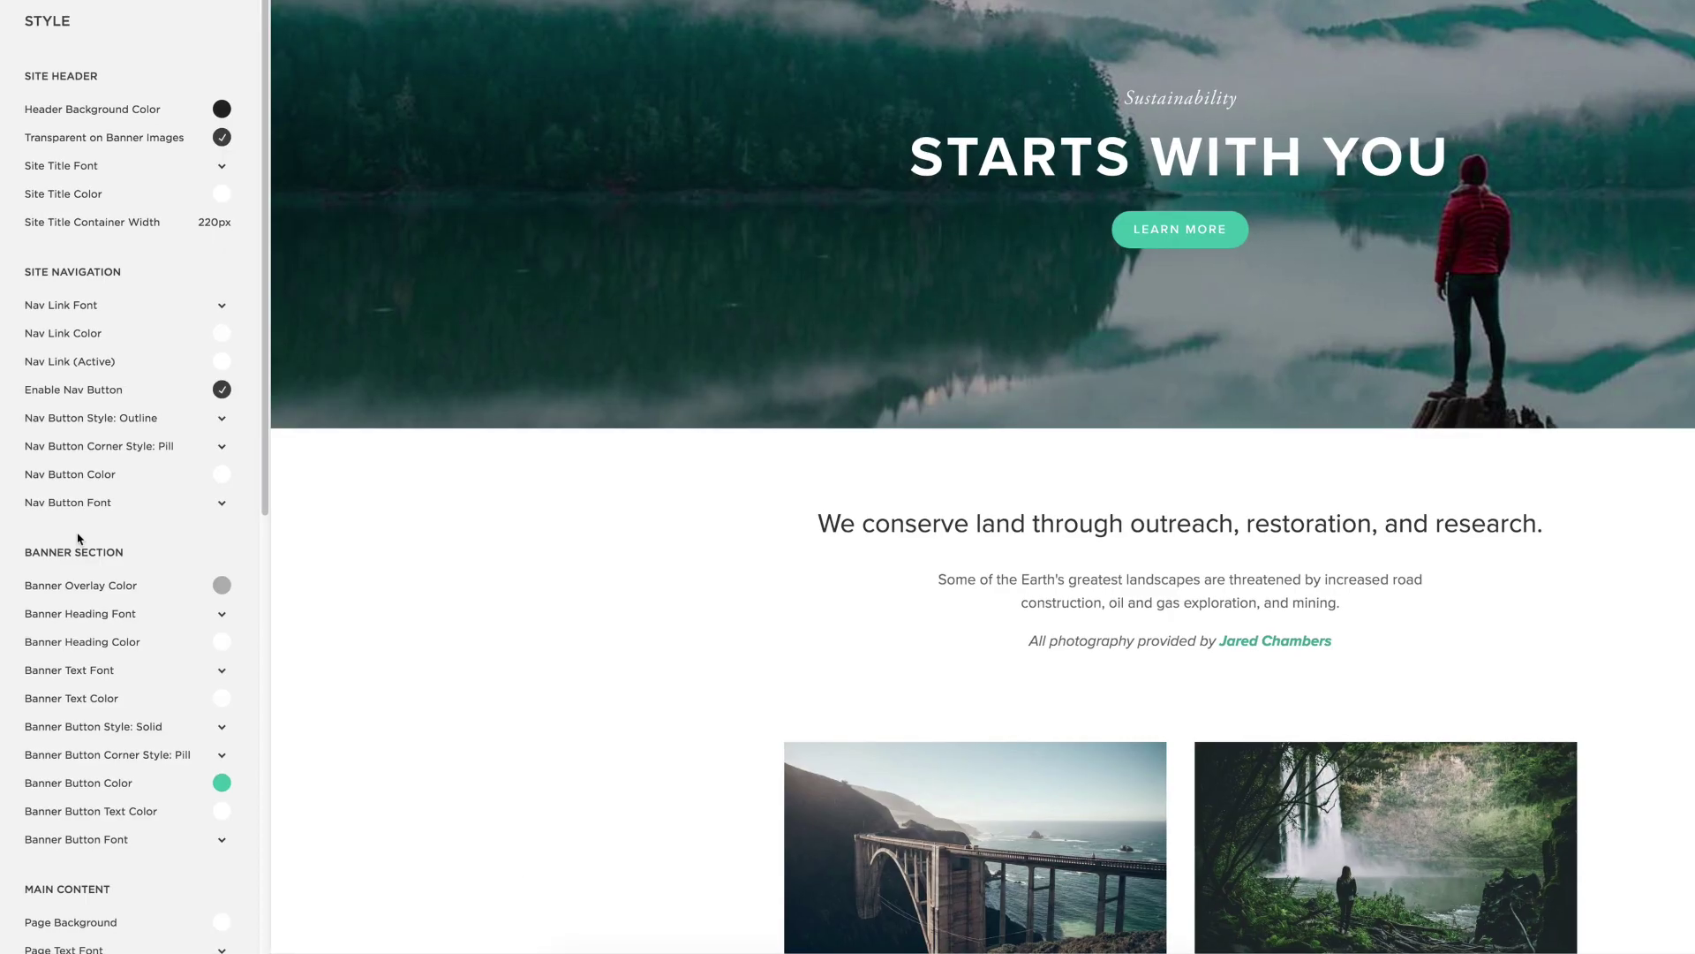
scroll(76, 542, "down", 3)
Recolour the LEARN MORE banner button from green to dark grey hsl(203, 4%, 31%).
left_click(76, 502)
left_click_drag(141, 392, 139, 390)
left_click_drag(76, 456, 42, 513)
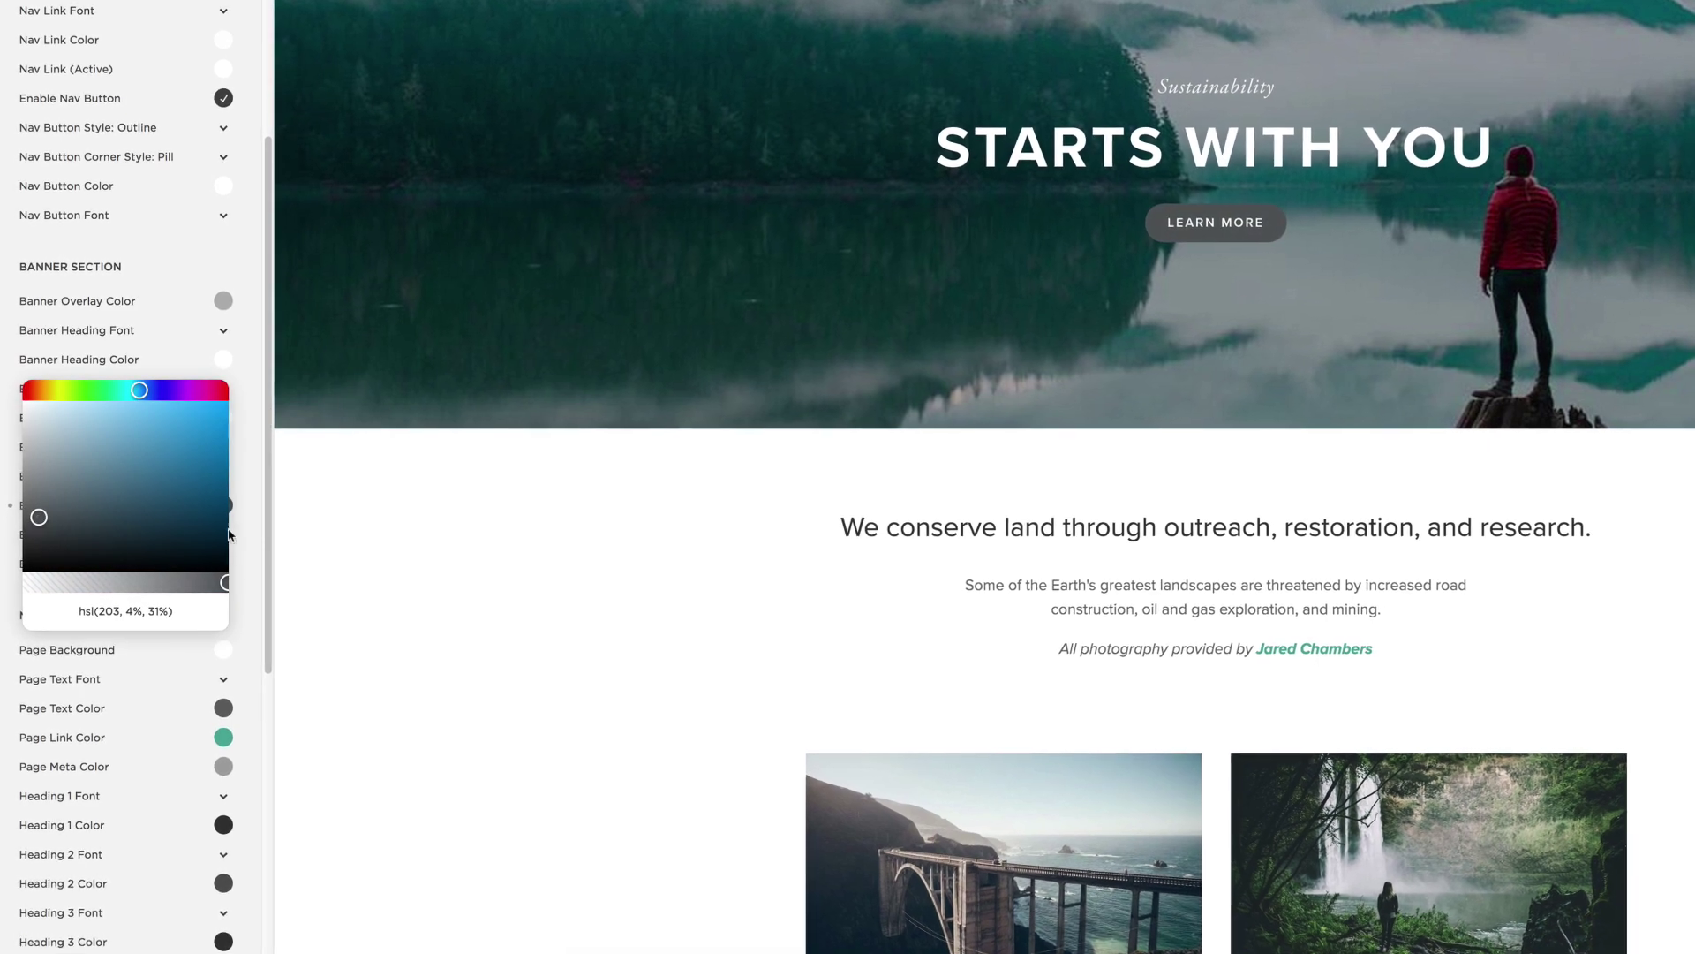